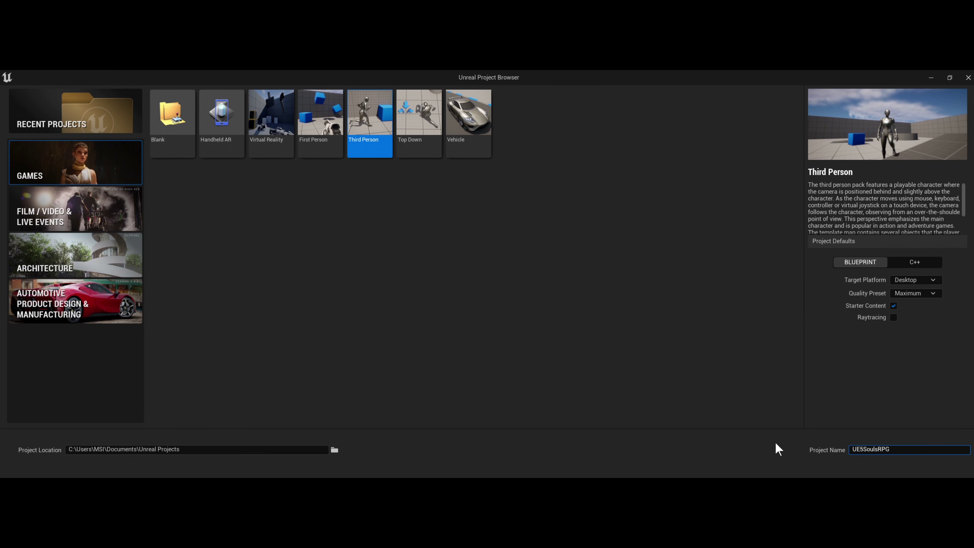
Complete the project name as UE5SoulsRPGRemaster and create the Third Person Blueprint project with starter content.
{"action": "type", "text": "Remaster"}
{"action": "key", "text": "Return"}
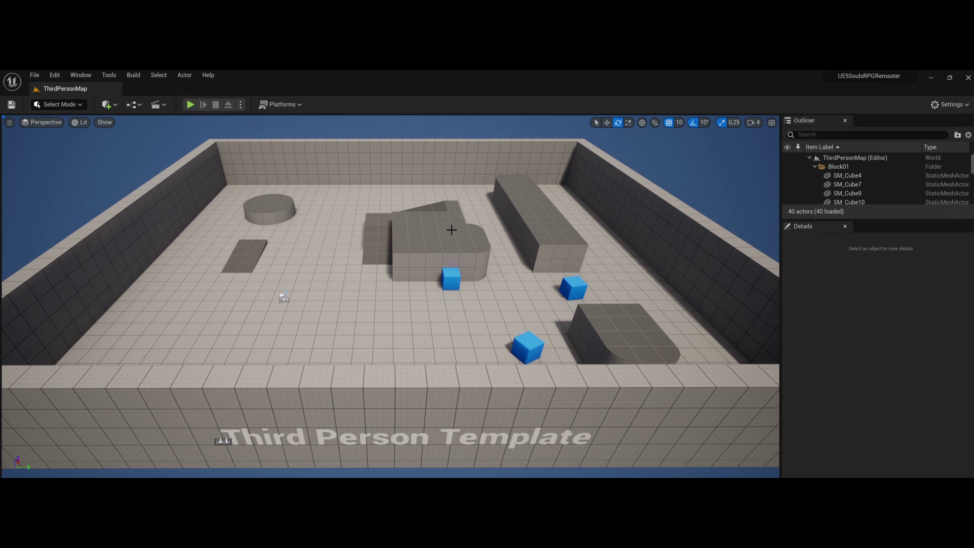
Fly around the default third-person map and examine its ramps, blocks and blue cubes.
{"action": "right_click_drag", "start_coordinate": [417, 314], "coordinate": [31, 299]}
{"action": "key", "text": "w"}
{"action": "key", "text": "a"}
{"action": "key", "text": "d"}
{"action": "key", "text": "a"}
{"action": "key", "text": "d"}
{"action": "key", "text": "d"}
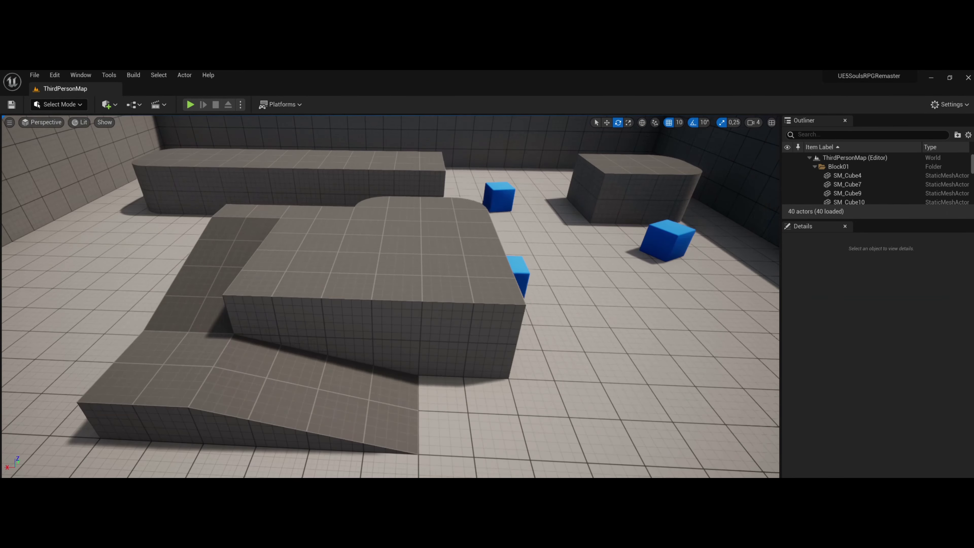
{"action": "left_click_drag", "start_coordinate": [238, 304], "coordinate": [406, 317]}
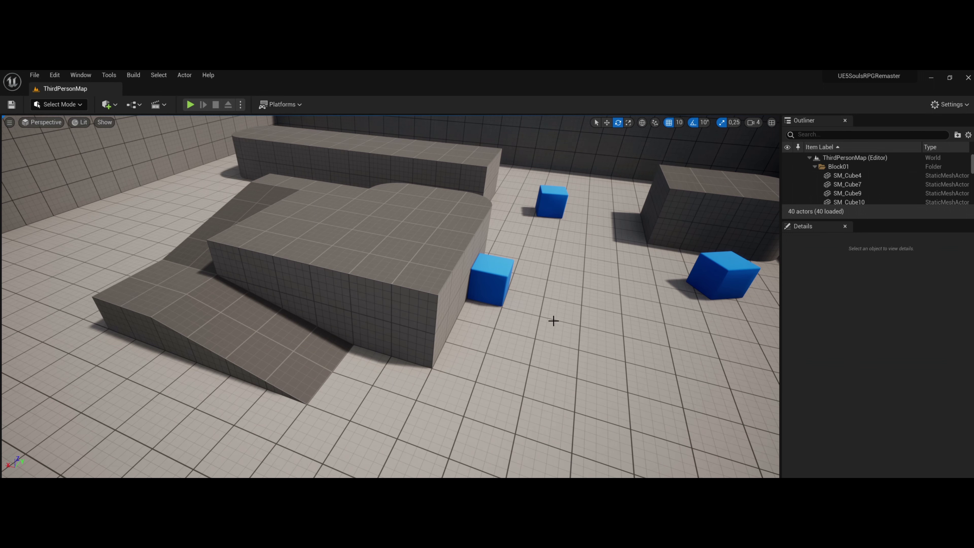
{"action": "left_click_drag", "start_coordinate": [553, 314], "coordinate": [598, 345]}
{"action": "right_click_drag", "start_coordinate": [390, 296], "coordinate": [410, 261]}
{"action": "left_click_drag", "start_coordinate": [571, 286], "coordinate": [556, 345]}
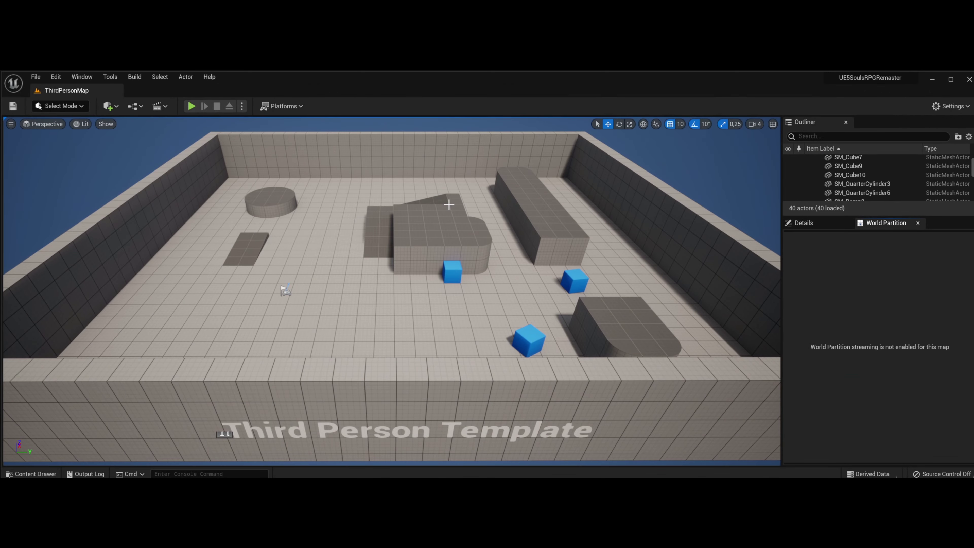
Create a new level from the Basic template.
{"action": "left_click", "coordinate": [36, 76]}
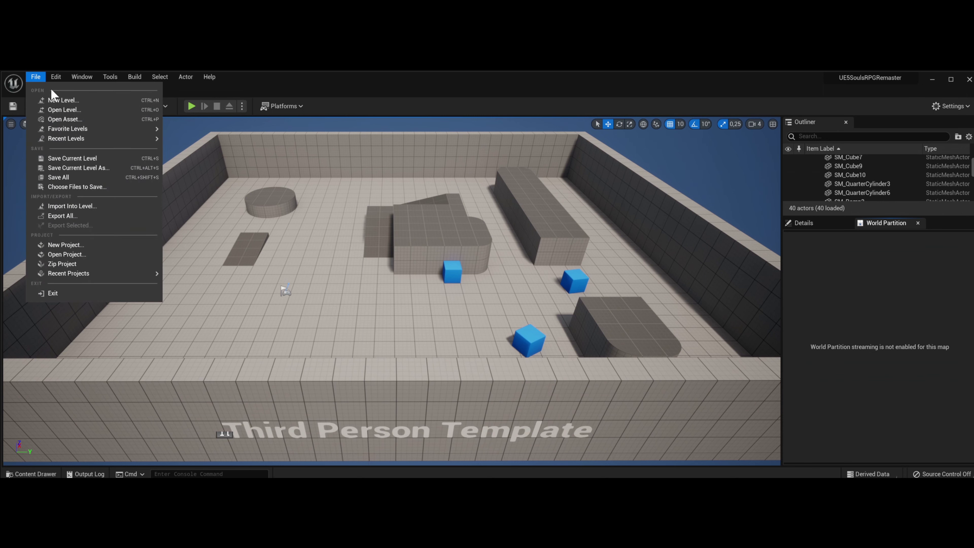
{"action": "left_click", "coordinate": [70, 100]}
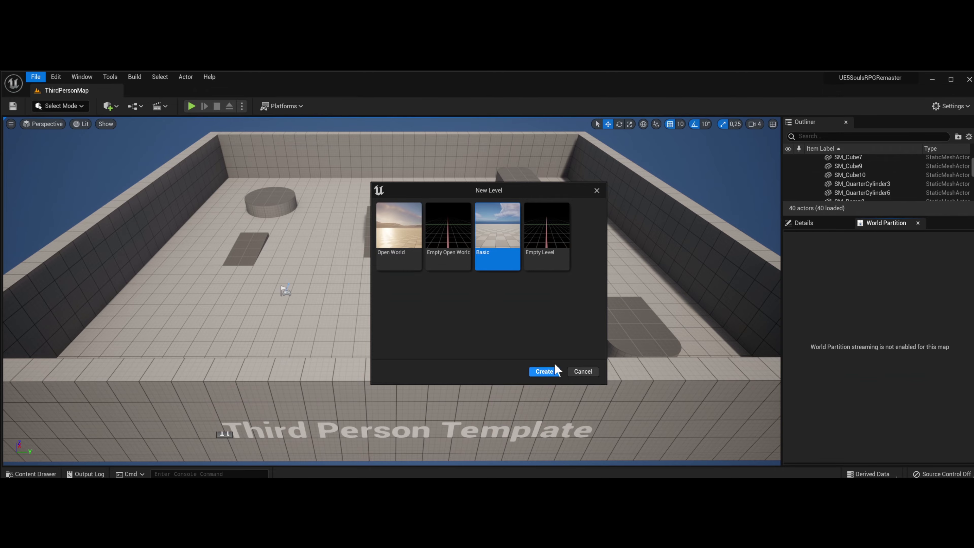
{"action": "left_click", "coordinate": [545, 371]}
Look around the new basic level to examine its floor, sky and light actors.
{"action": "key", "text": "s"}
{"action": "right_click_drag", "start_coordinate": [392, 291], "coordinate": [332, 301]}
{"action": "key", "text": "w"}
{"action": "key", "text": "s"}
{"action": "key", "text": "w"}
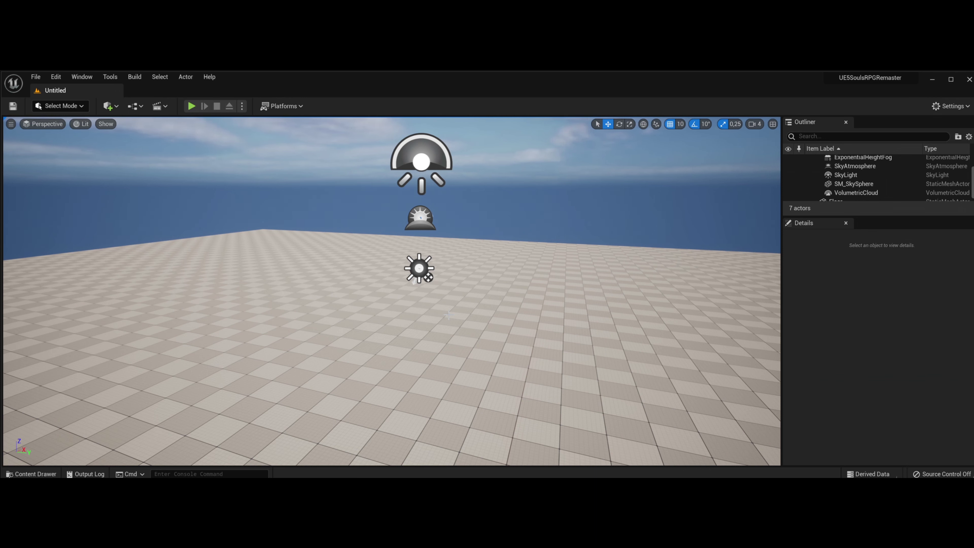
{"action": "key", "text": "a"}
{"action": "right_click_drag", "start_coordinate": [460, 322], "coordinate": [492, 336]}
{"action": "key", "text": "d"}
{"action": "key", "text": "a"}
{"action": "key", "text": "d"}
{"action": "key", "text": "w"}
{"action": "key", "text": "s"}
{"action": "right_click_drag", "start_coordinate": [575, 337], "coordinate": [451, 312]}
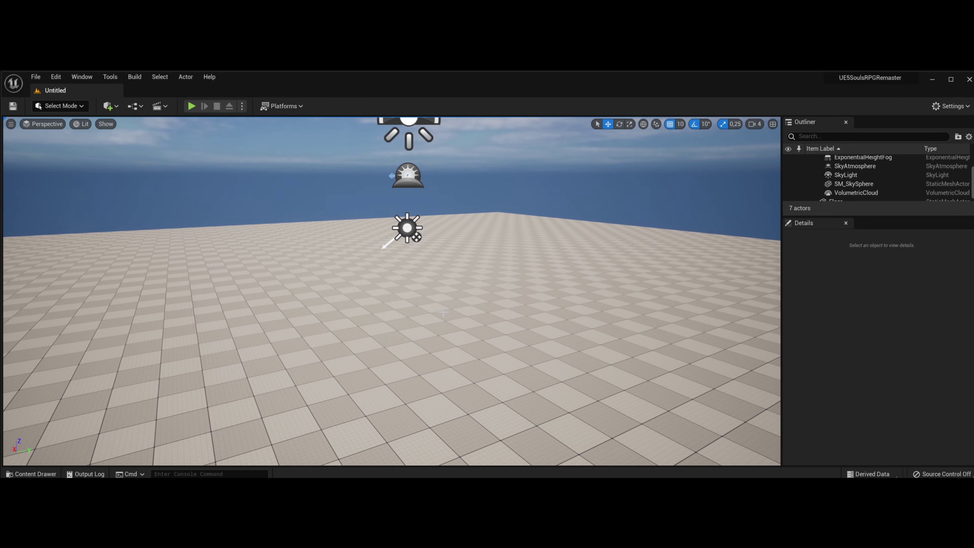
{"action": "mouse_move", "coordinate": [371, 296]}
{"action": "right_mouse_down"}
{"action": "mouse_move", "coordinate": [341, 298]}
{"action": "mouse_move", "coordinate": [389, 307]}
{"action": "mouse_move", "coordinate": [378, 296]}
{"action": "mouse_move", "coordinate": [368, 311]}
{"action": "right_mouse_up"}
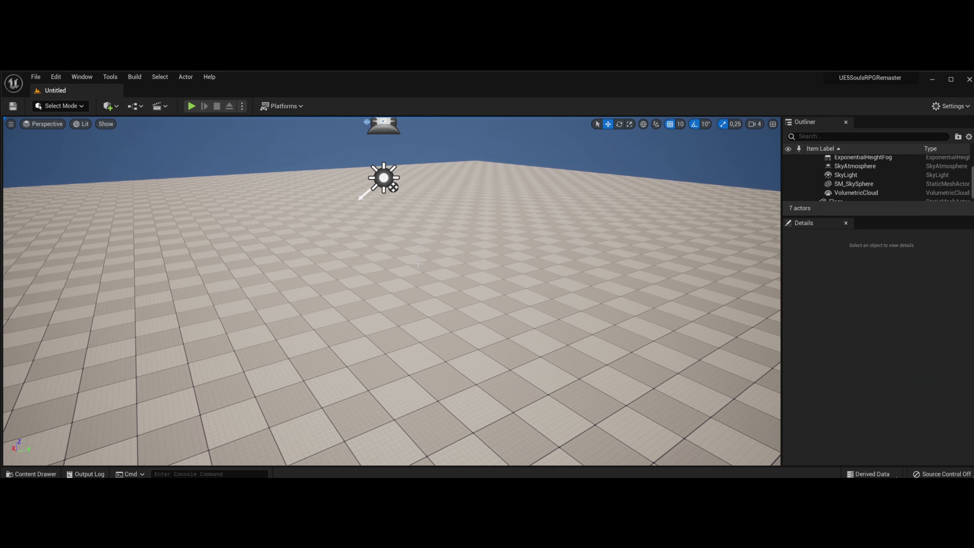
{"action": "right_click_drag", "start_coordinate": [418, 264], "coordinate": [409, 249]}
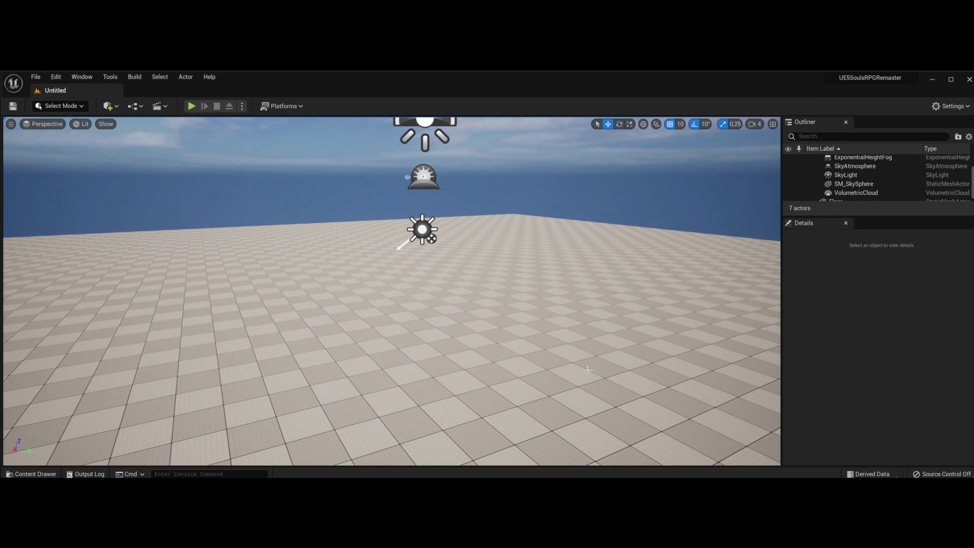
Start saving the current level and create a folder named Maps inside the Content folder.
{"action": "left_click", "coordinate": [35, 77]}
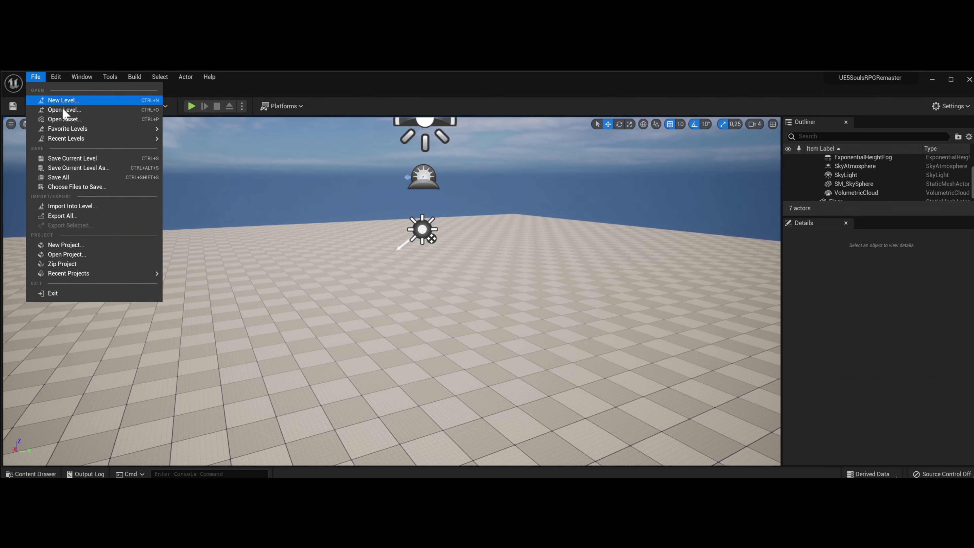
{"action": "left_click", "coordinate": [90, 159]}
{"action": "left_click", "coordinate": [469, 267]}
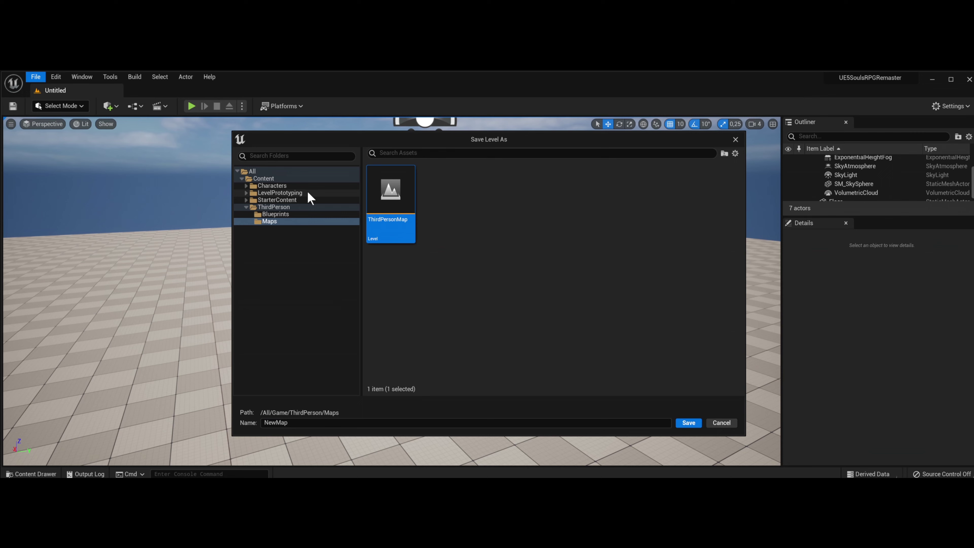
{"action": "left_click", "coordinate": [259, 178]}
{"action": "left_click", "coordinate": [466, 235]}
{"action": "right_click", "coordinate": [466, 291]}
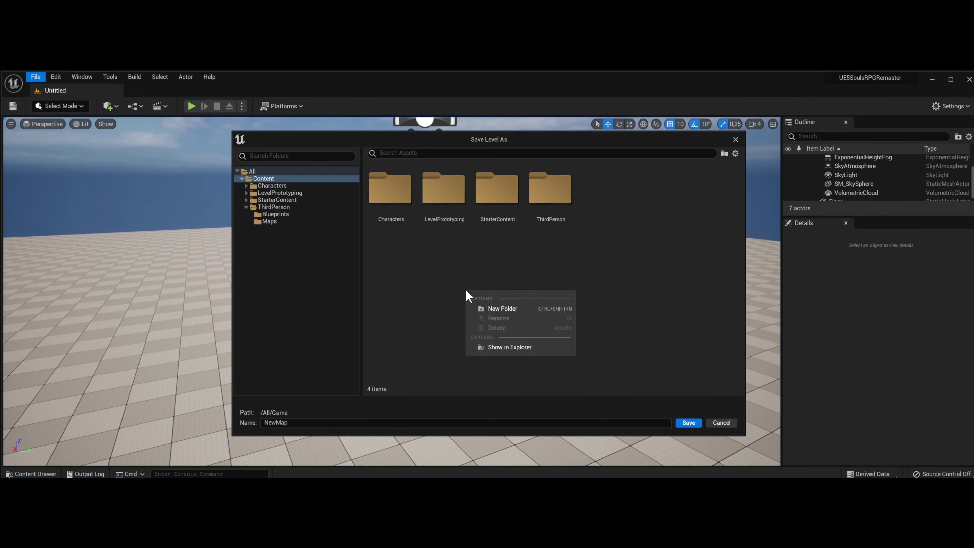
{"action": "left_click", "coordinate": [517, 309]}
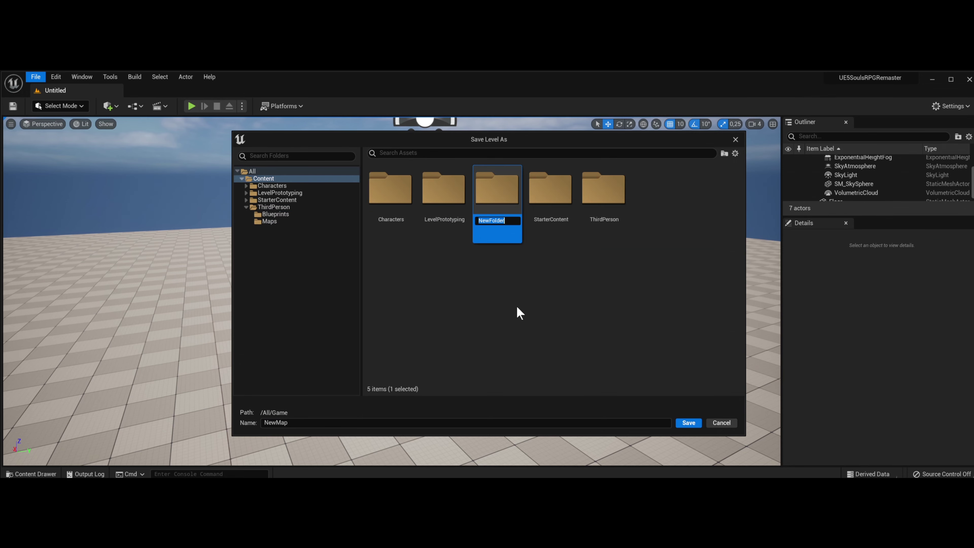
{"action": "type", "text": "Maps"}
{"action": "key", "text": "Return"}
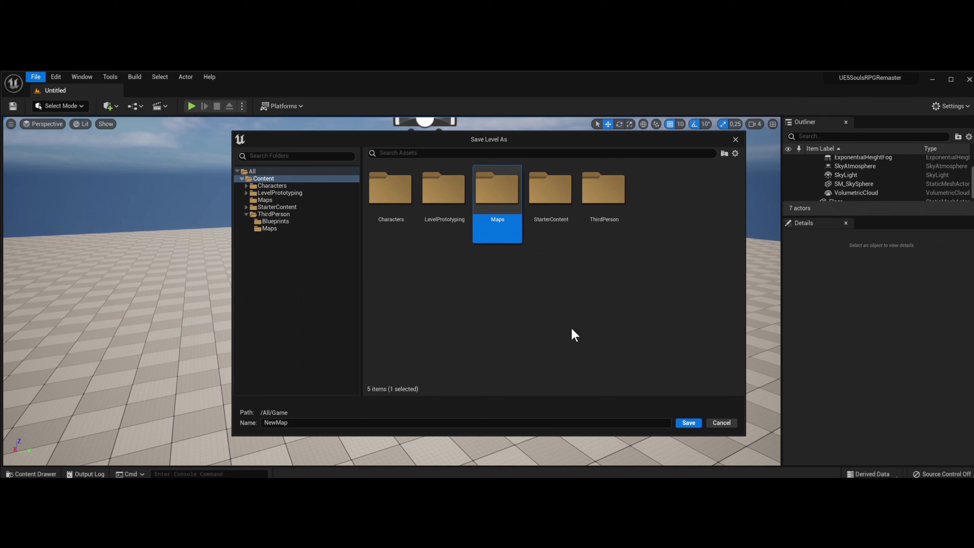
Save the level as TestLevel in the new Maps folder under Content.
{"action": "double_click", "coordinate": [517, 203]}
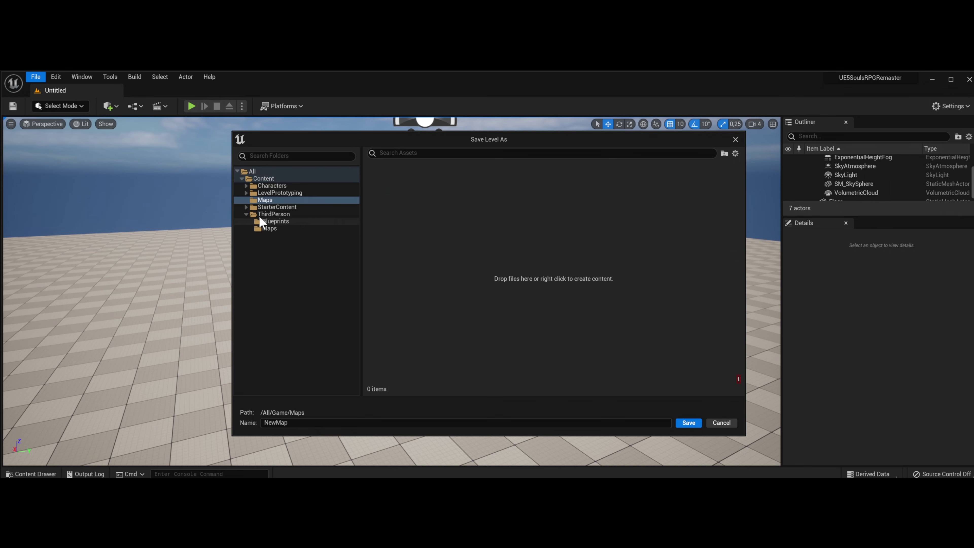
{"action": "left_click", "coordinate": [265, 179]}
{"action": "left_click", "coordinate": [494, 204]}
{"action": "double_click", "coordinate": [494, 204]}
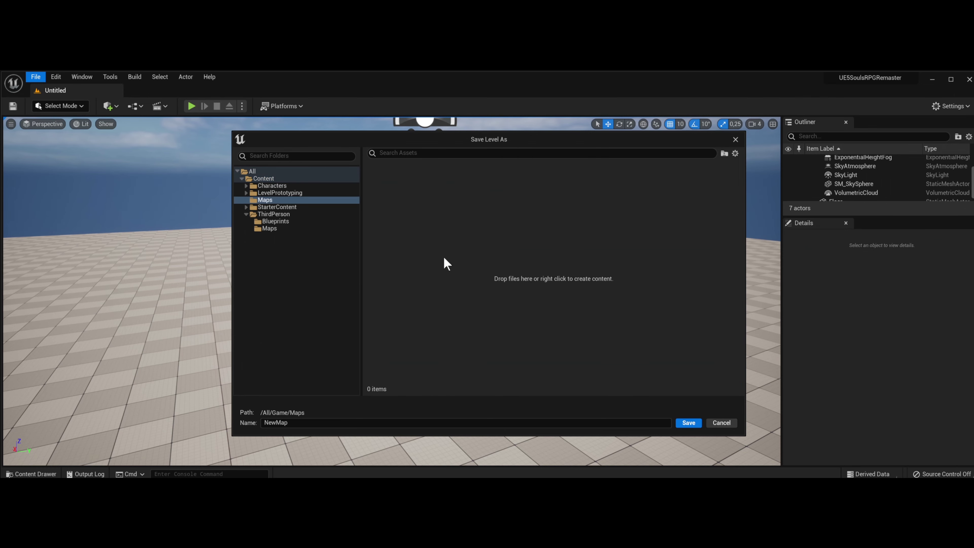
{"action": "left_click", "coordinate": [322, 423]}
{"action": "type", "text": "T"}
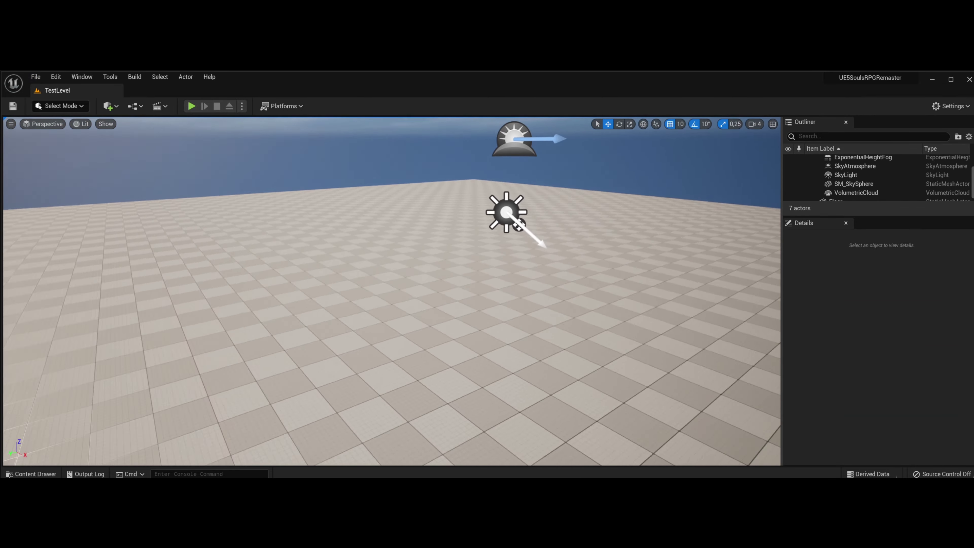
{"action": "right_click_drag", "start_coordinate": [391, 291], "coordinate": [90, 273]}
{"action": "left_click", "coordinate": [444, 296]}
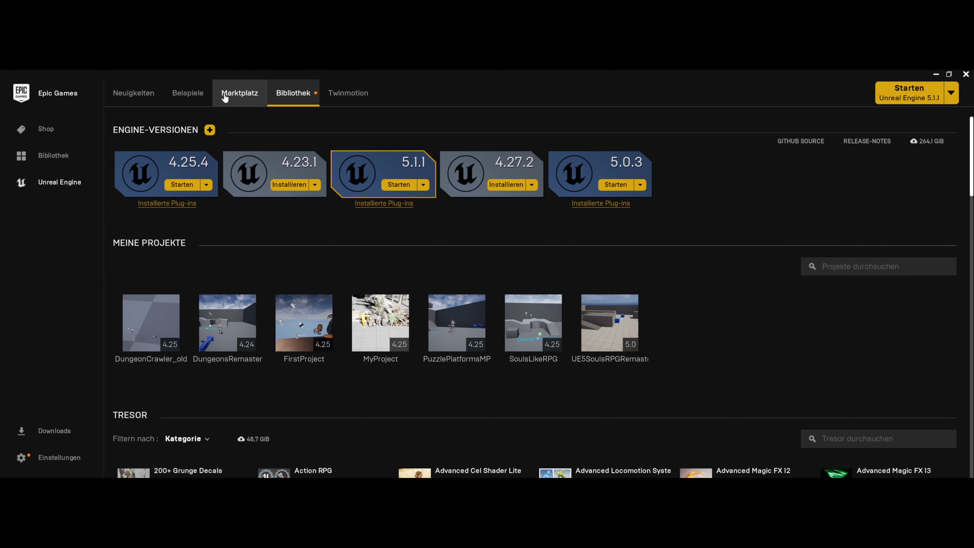
Switch to the Epic Games Launcher, search the Marketplace for "Grey" and open the Paragon: Greystone product page.
{"action": "left_click", "coordinate": [238, 106]}
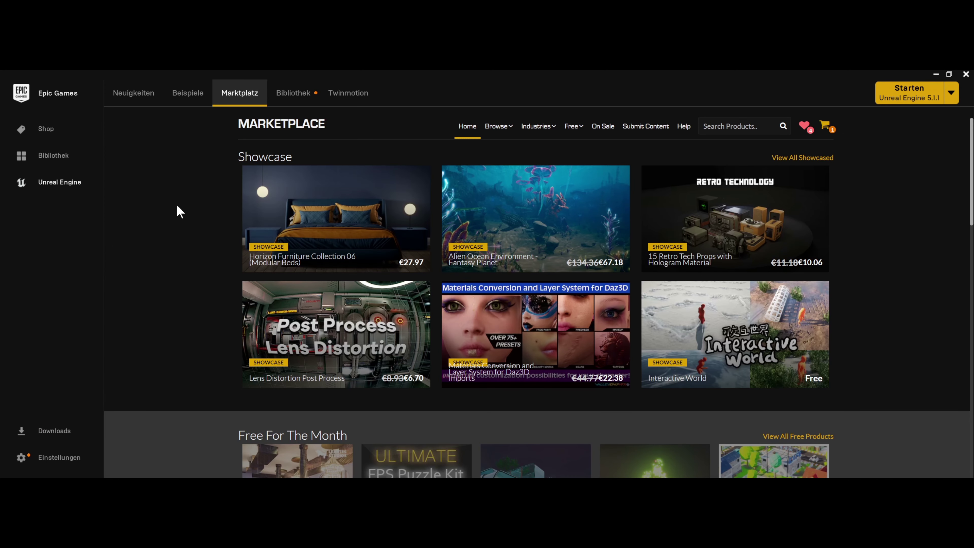
{"action": "left_click", "coordinate": [733, 126]}
{"action": "type", "text": "Grey"}
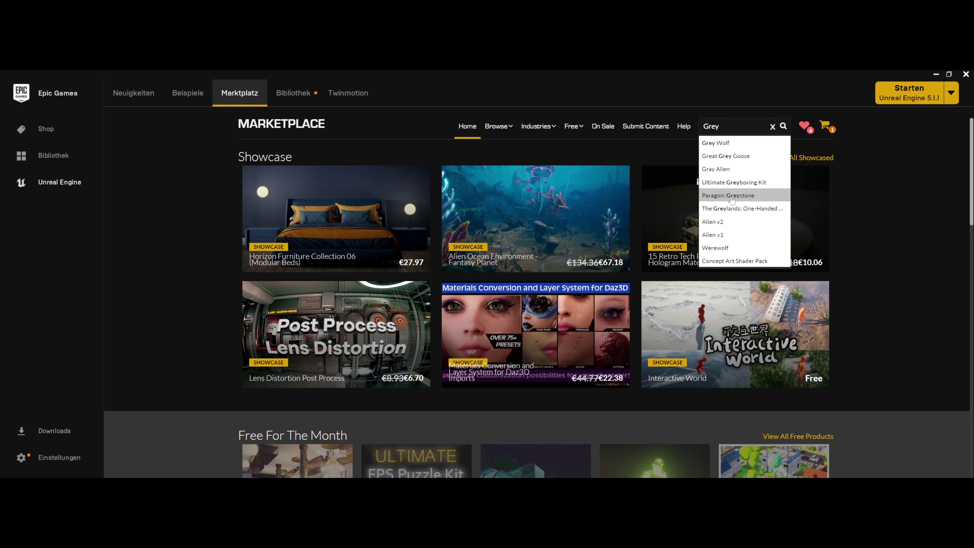
{"action": "left_click", "coordinate": [725, 196]}
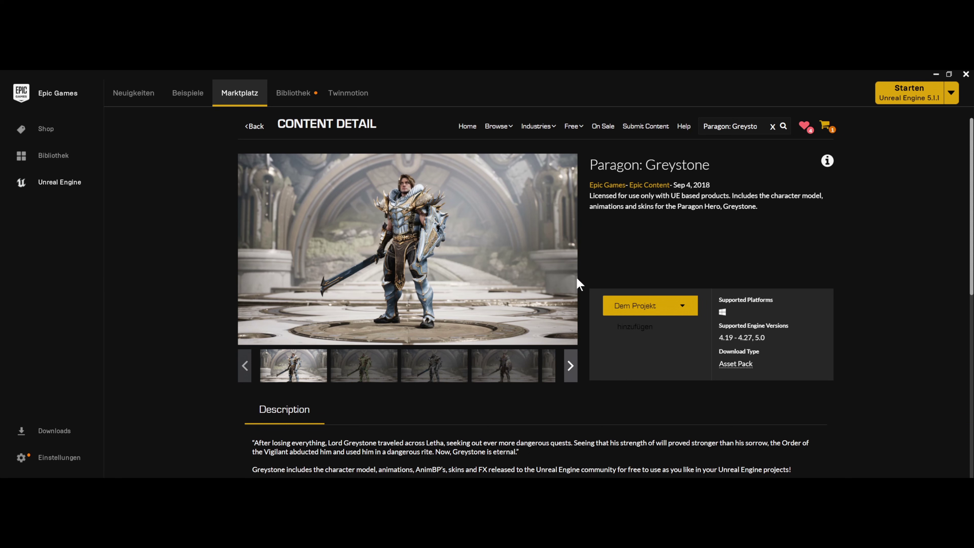
Browse the enlarged preview images of the Greystone character to examine its different skins.
{"action": "left_click", "coordinate": [409, 255]}
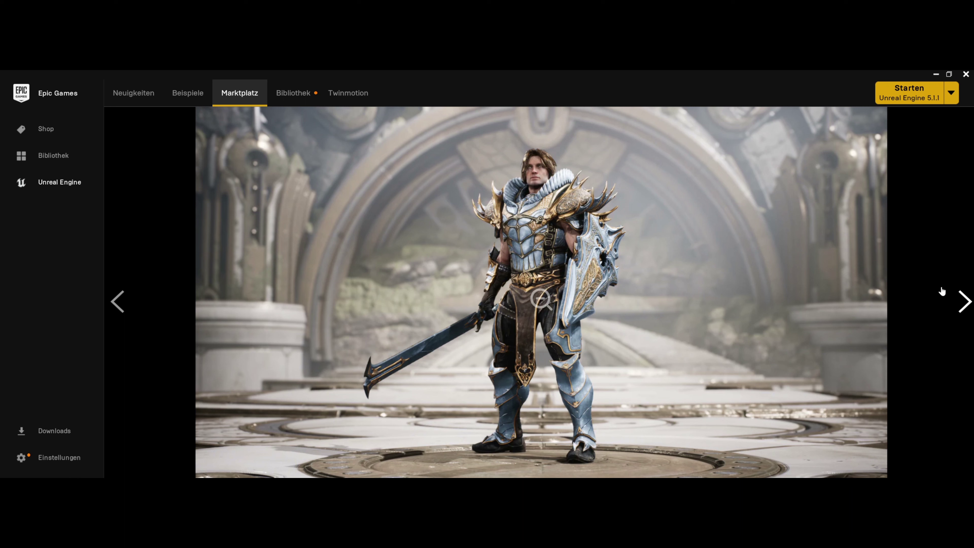
{"action": "left_click", "coordinate": [964, 307]}
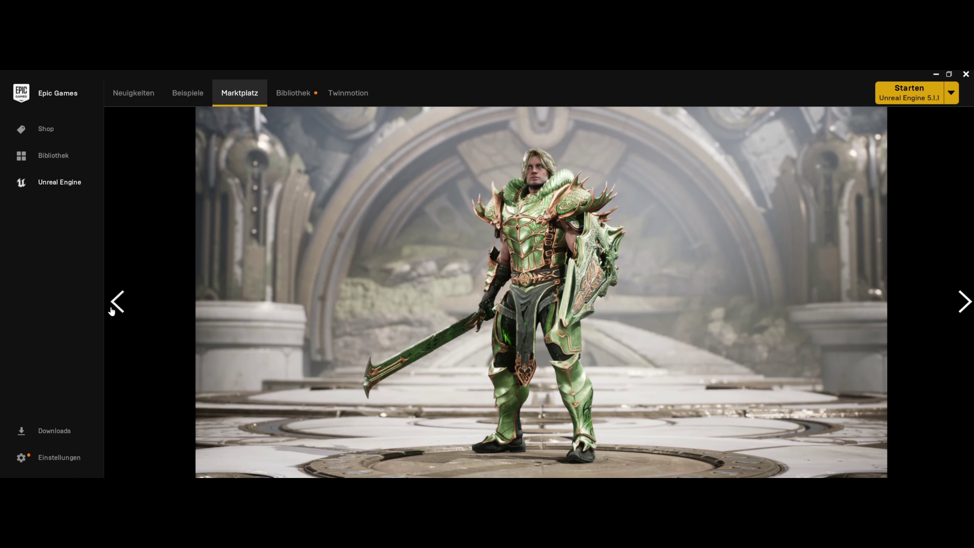
{"action": "left_click", "coordinate": [116, 307]}
{"action": "left_click", "coordinate": [964, 307]}
{"action": "left_click", "coordinate": [964, 307]}
{"action": "left_click", "coordinate": [964, 307]}
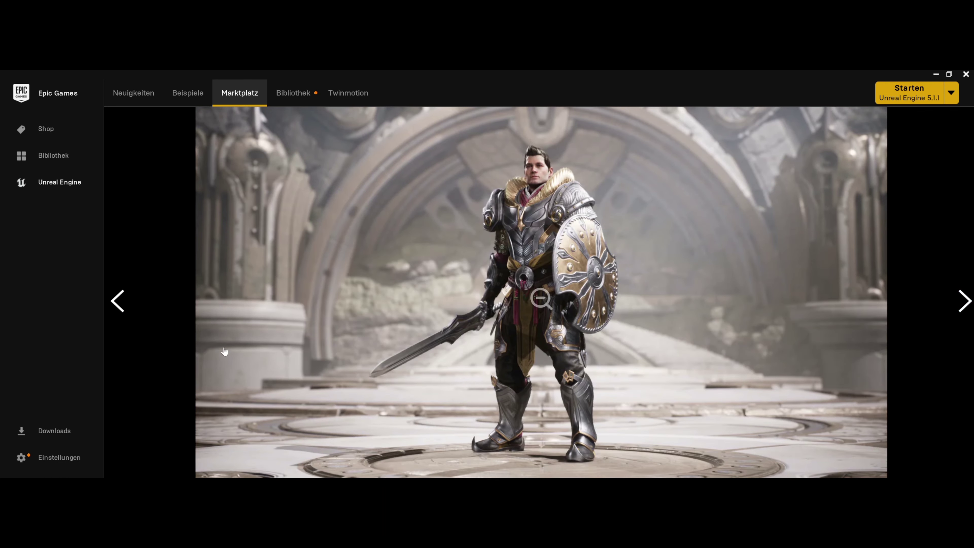
{"action": "left_click", "coordinate": [118, 307]}
{"action": "left_click", "coordinate": [118, 307]}
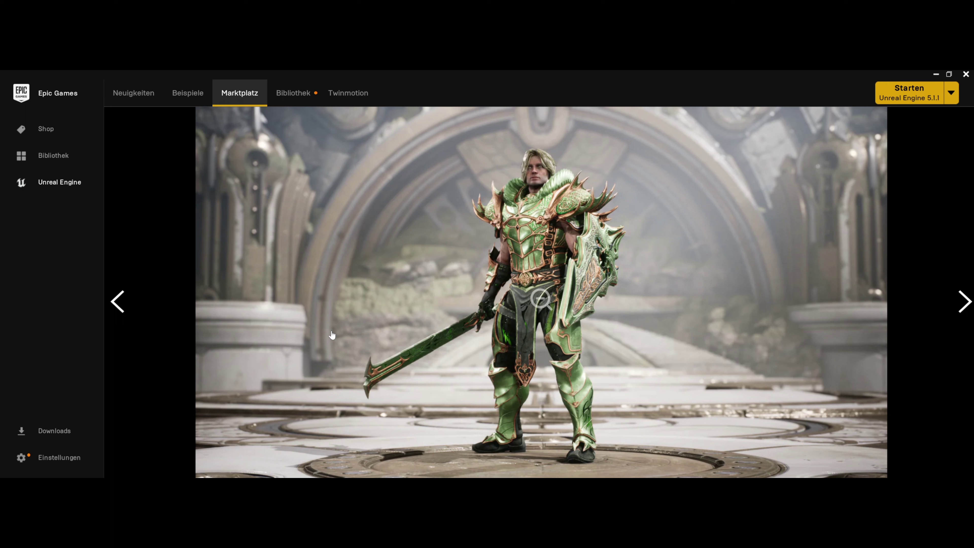
{"action": "left_click", "coordinate": [529, 295]}
{"action": "left_click", "coordinate": [569, 364]}
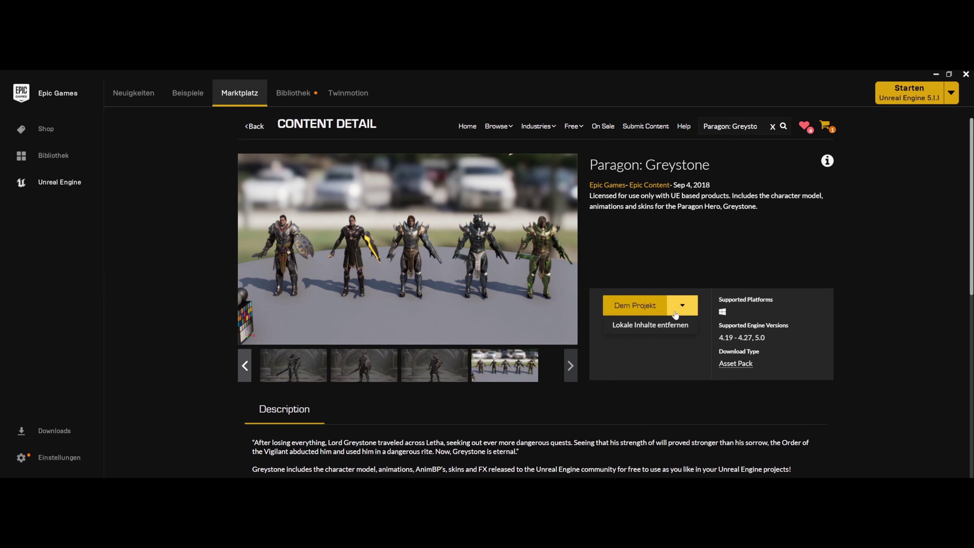
Add the Paragon: Greystone asset pack to the UE5SoulsRPGRemaster project.
{"action": "left_click", "coordinate": [648, 311]}
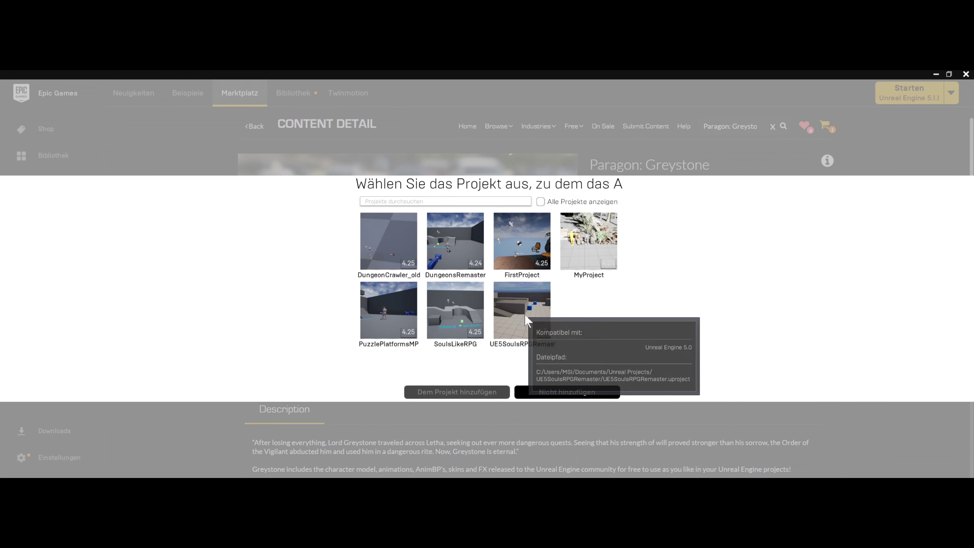
{"action": "left_click", "coordinate": [524, 314]}
{"action": "left_click", "coordinate": [465, 395]}
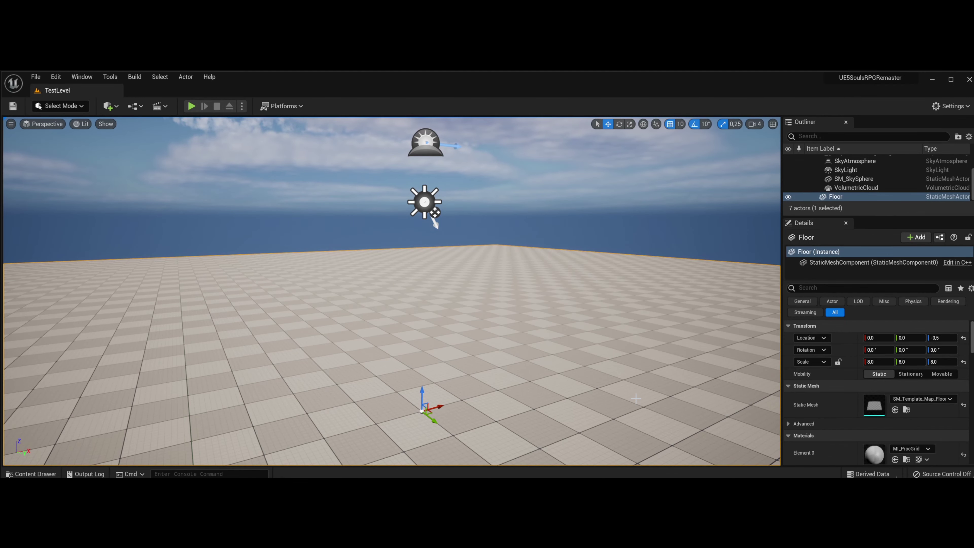
Return to the Unreal Editor and show the ParagonGreystone folder in the Content Drawer.
{"action": "key", "text": "ctrl+space"}
{"action": "left_click", "coordinate": [35, 77]}
{"action": "left_click", "coordinate": [35, 77]}
{"action": "key", "text": "ctrl+space"}
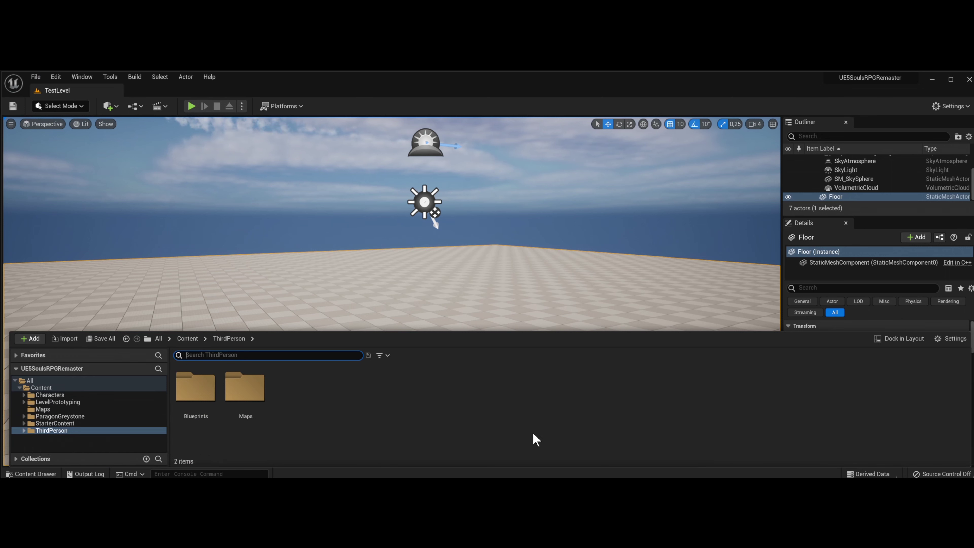
{"action": "left_click", "coordinate": [72, 417]}
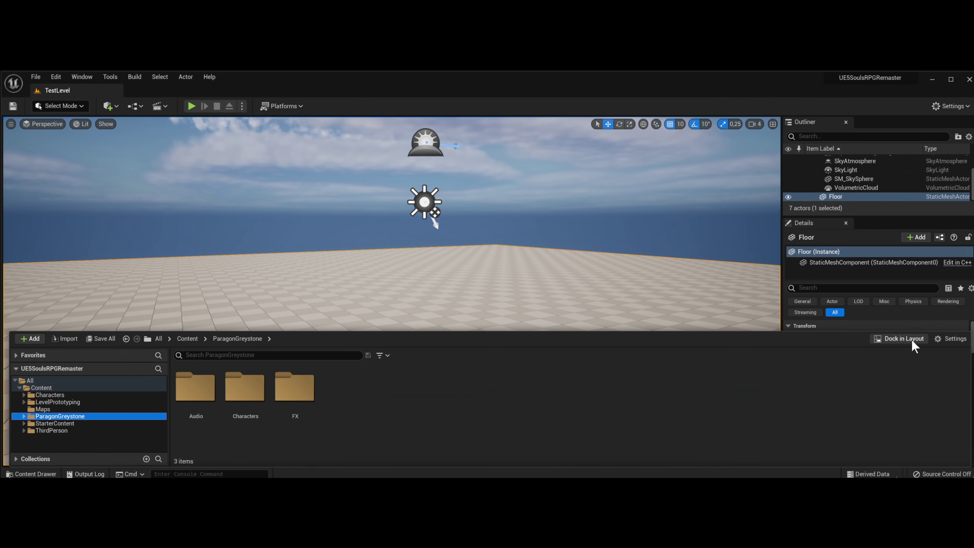
Dock the Content Browser in the layout and move it into its own tab beside TestLevel.
{"action": "left_click", "coordinate": [895, 339]}
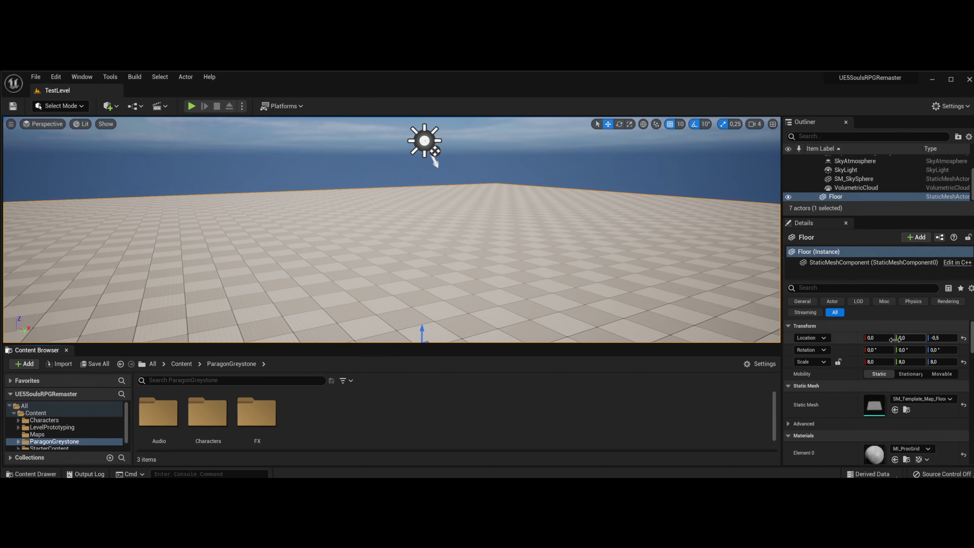
{"action": "left_click_drag", "start_coordinate": [129, 344], "coordinate": [129, 290]}
{"action": "left_click_drag", "start_coordinate": [42, 295], "coordinate": [106, 94]}
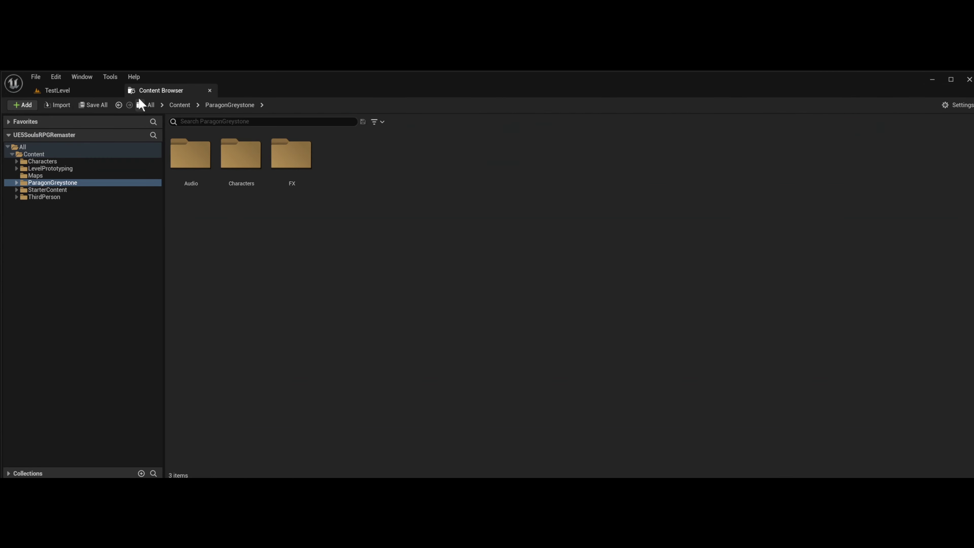
Check switching between TestLevel and the Content Browser, and expand the ParagonGreystone folder in the folder tree.
{"action": "left_click", "coordinate": [68, 95]}
{"action": "left_click", "coordinate": [150, 94]}
{"action": "left_click", "coordinate": [16, 183]}
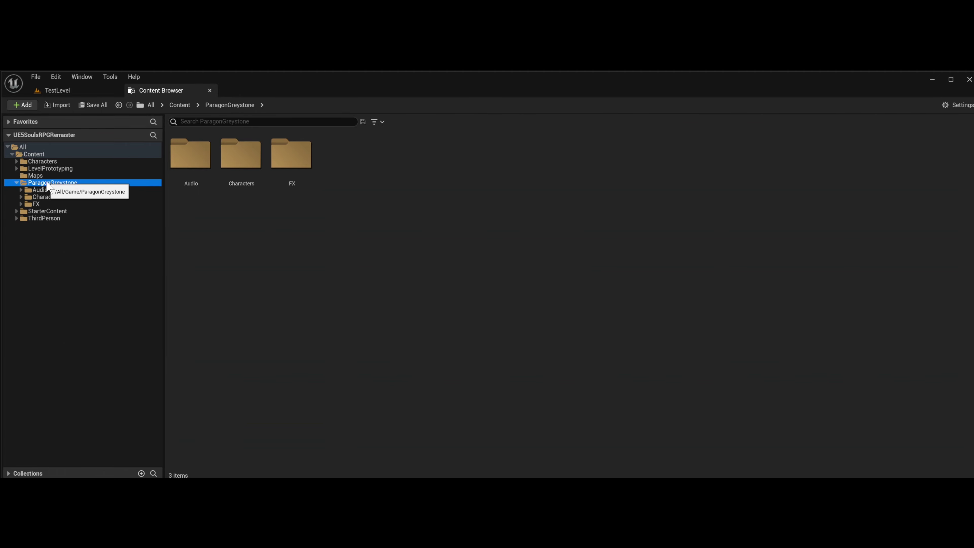
{"action": "left_click", "coordinate": [423, 193]}
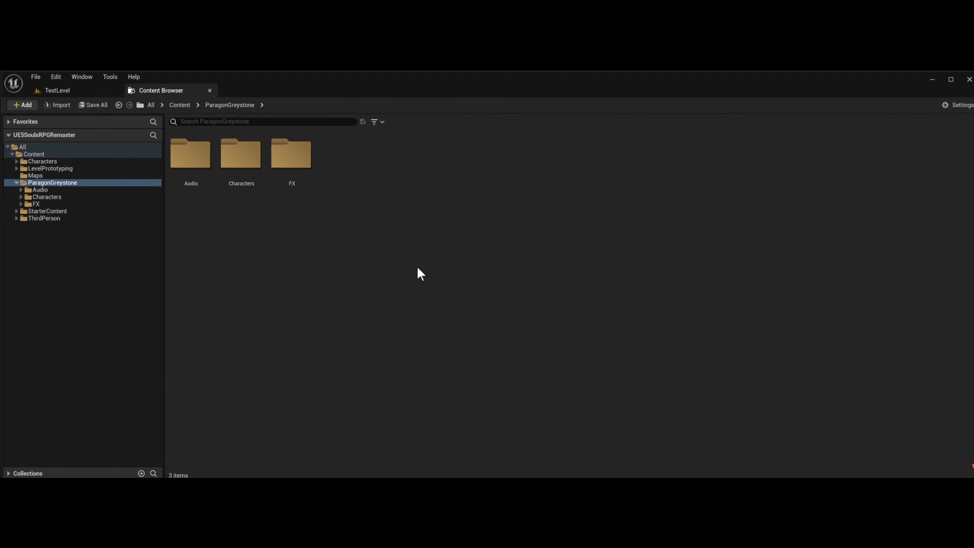
Filter the ParagonGreystone folder contents to show only Level assets.
{"action": "left_click", "coordinate": [381, 123]}
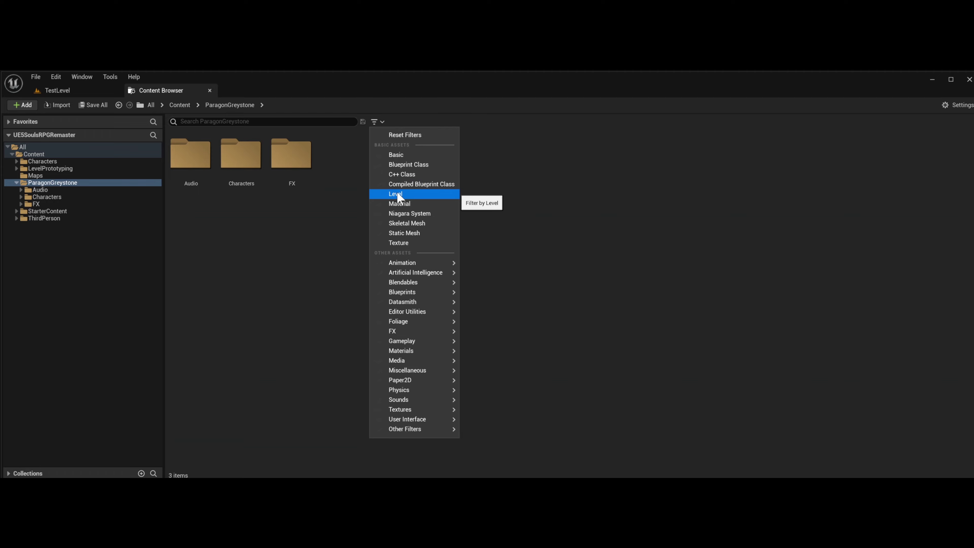
{"action": "left_click", "coordinate": [396, 192]}
Try adding a Skeletal Mesh filter alongside the Level filter, and remove it again.
{"action": "left_click", "coordinate": [380, 122]}
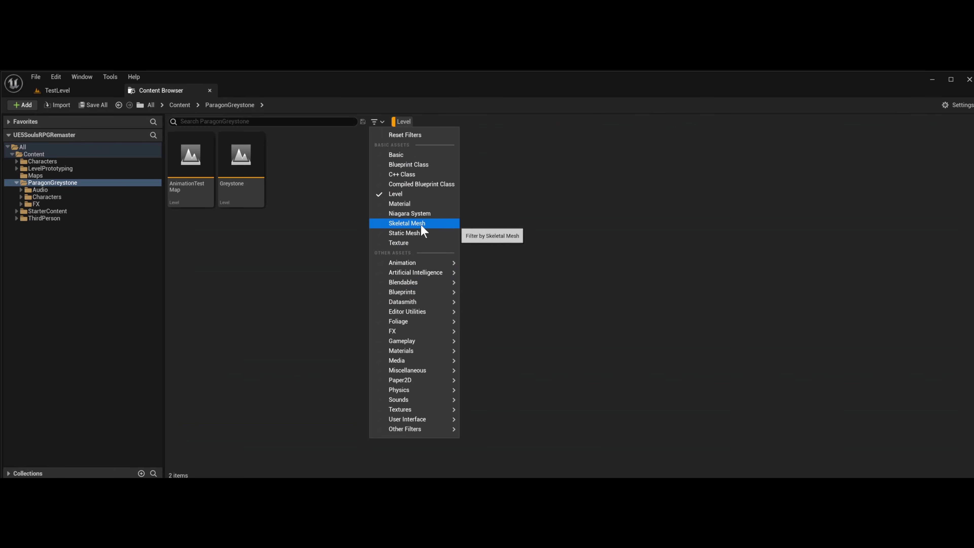
{"action": "left_click", "coordinate": [387, 224]}
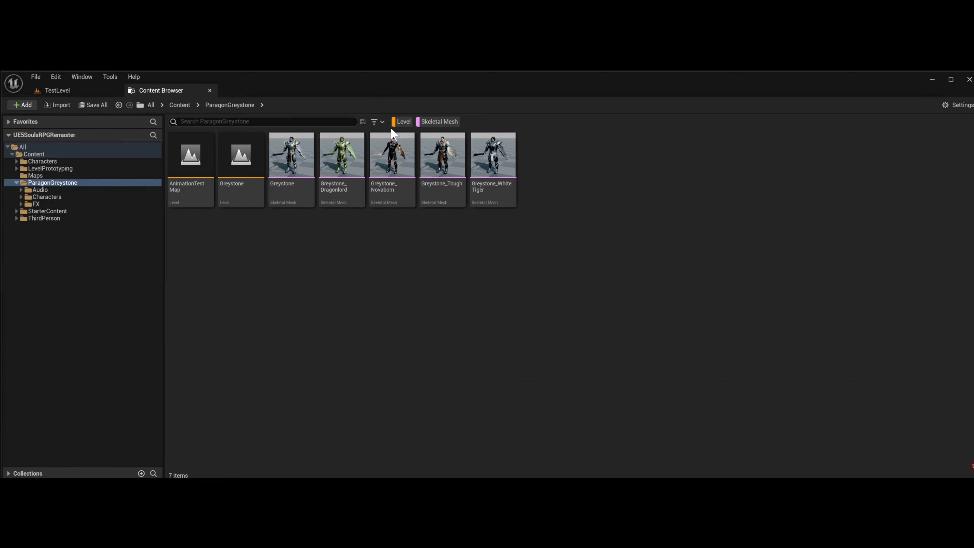
{"action": "left_click", "coordinate": [378, 122]}
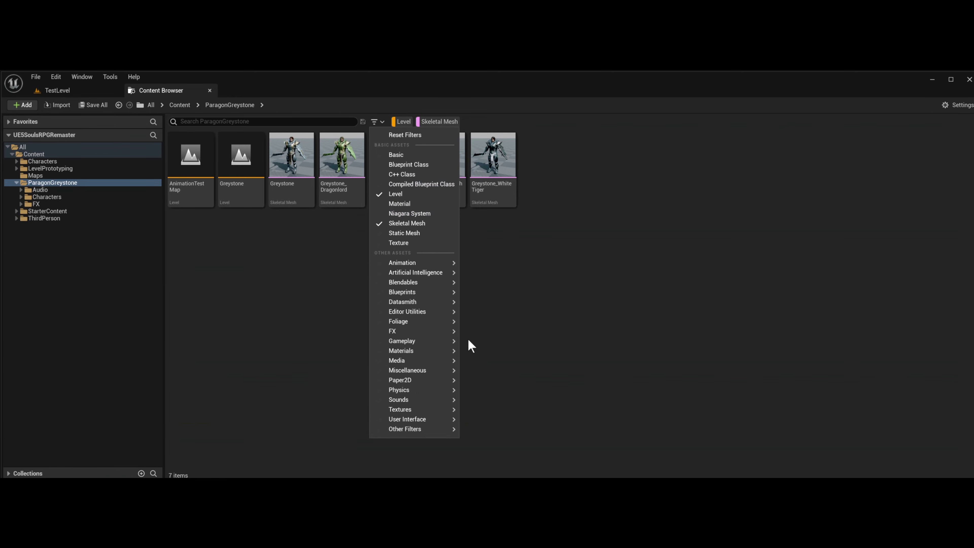
{"action": "left_click", "coordinate": [396, 226]}
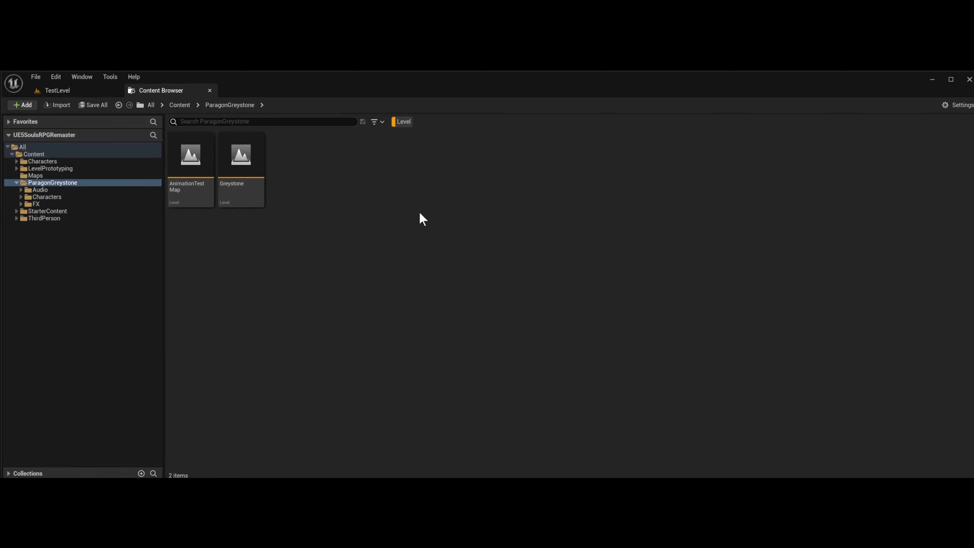
Open the Greystone level from the filtered assets and show its viewport.
{"action": "mouse_move", "coordinate": [222, 157]}
{"action": "mouse_move", "coordinate": [239, 187]}
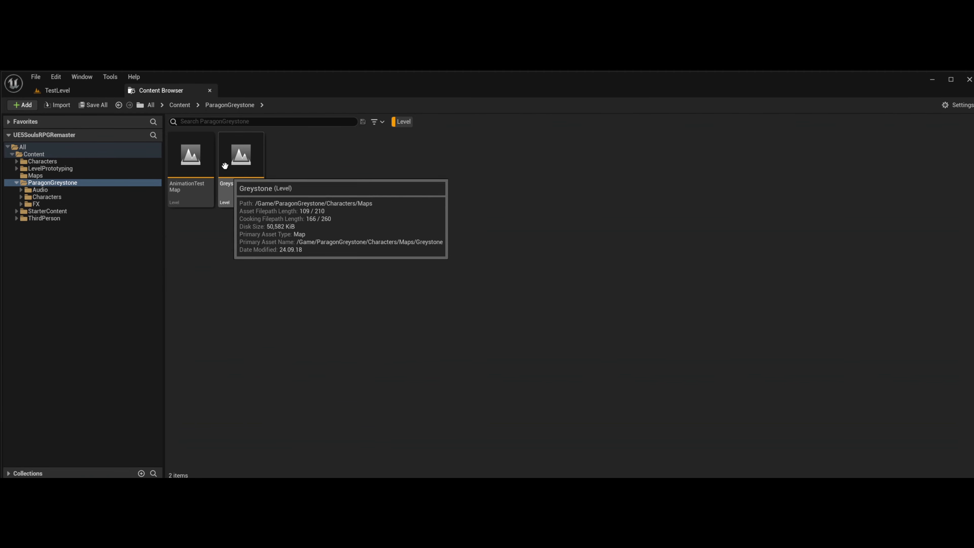
{"action": "double_click", "coordinate": [251, 174]}
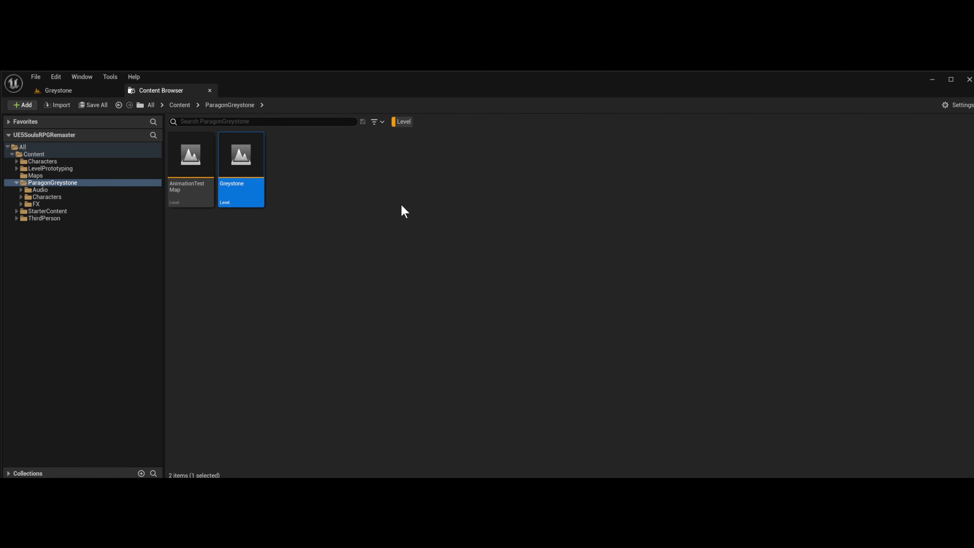
{"action": "left_click", "coordinate": [77, 93]}
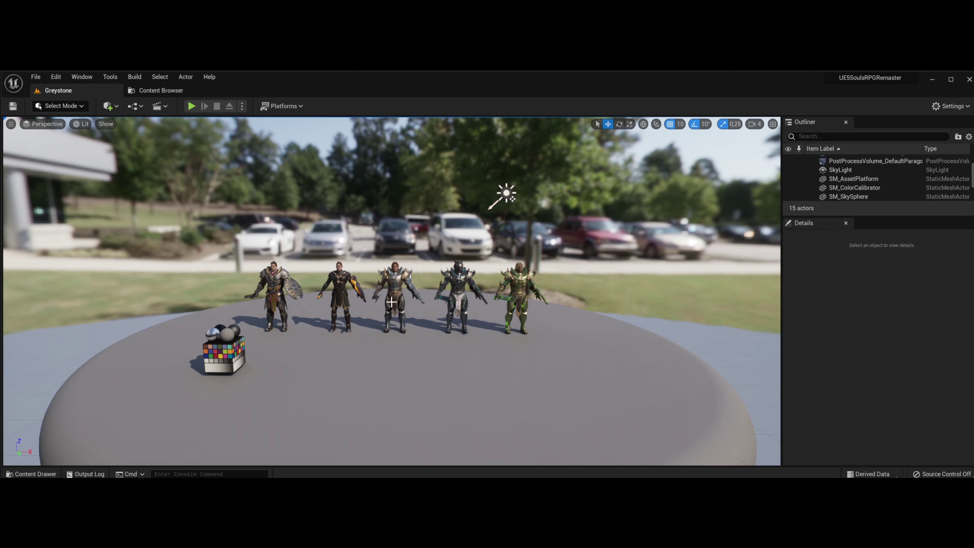
Examine the lineup of Greystone character skins and select the Sword_Tough character for a closer view.
{"action": "right_click_drag", "start_coordinate": [391, 291], "coordinate": [310, 308]}
{"action": "key", "text": "d"}
{"action": "key", "text": "d"}
{"action": "key", "text": "a"}
{"action": "key", "text": "s"}
{"action": "key", "text": "w"}
{"action": "key", "text": "d"}
{"action": "key", "text": "s"}
{"action": "left_click_drag", "start_coordinate": [138, 284], "coordinate": [390, 260], "text": "alt"}
{"action": "left_click", "coordinate": [390, 260]}
{"action": "right_click_drag", "start_coordinate": [430, 309], "coordinate": [385, 323]}
{"action": "key", "text": "d"}
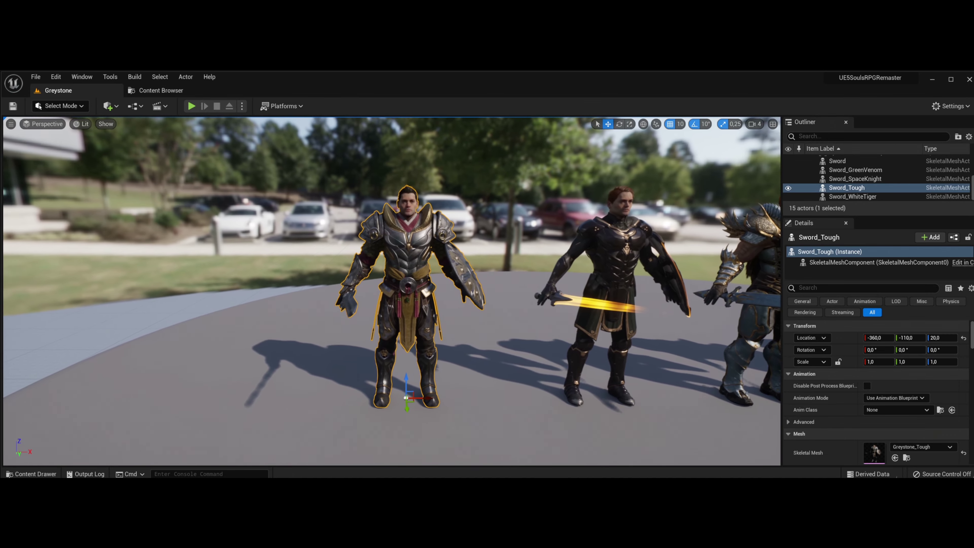
Locate the Greystone_Tough skeletal mesh used by the selected Sword_Tough character in the Content Browser.
{"action": "right_click_drag", "start_coordinate": [472, 323], "coordinate": [462, 309]}
{"action": "key", "text": "w"}
{"action": "scroll", "coordinate": [875, 353], "scroll_direction": "down", "scroll_amount": 3}
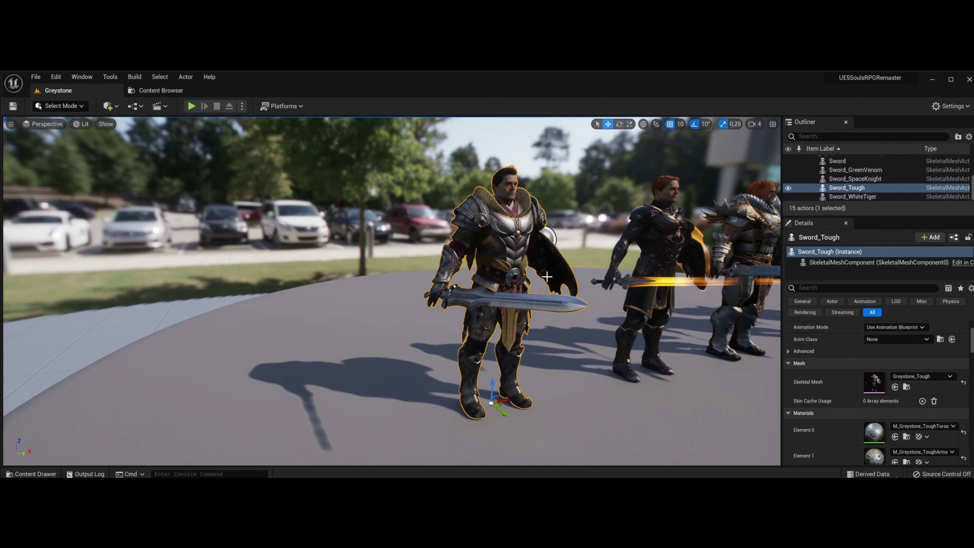
{"action": "left_click", "coordinate": [907, 388]}
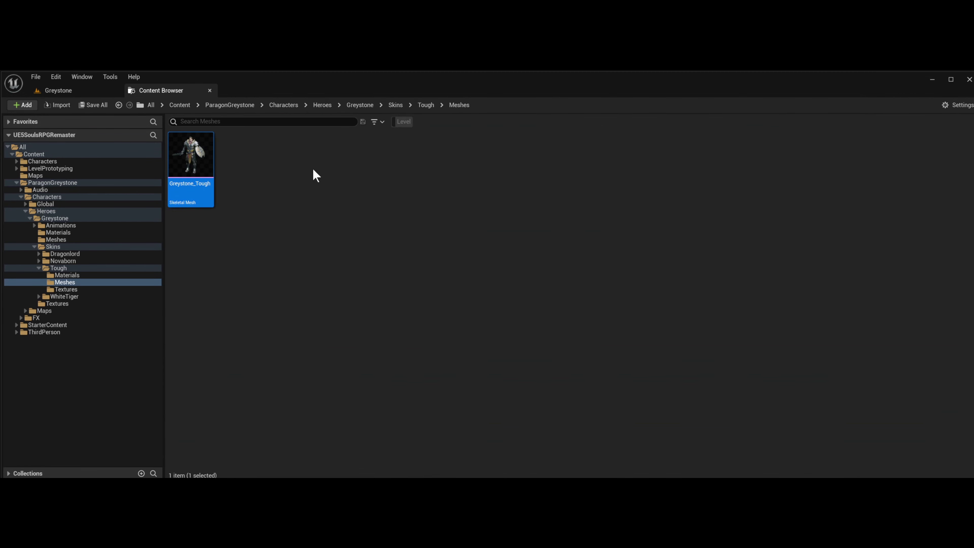
{"action": "left_click", "coordinate": [258, 173]}
{"action": "left_click", "coordinate": [207, 158]}
{"action": "left_click", "coordinate": [256, 167]}
{"action": "left_click", "coordinate": [194, 156]}
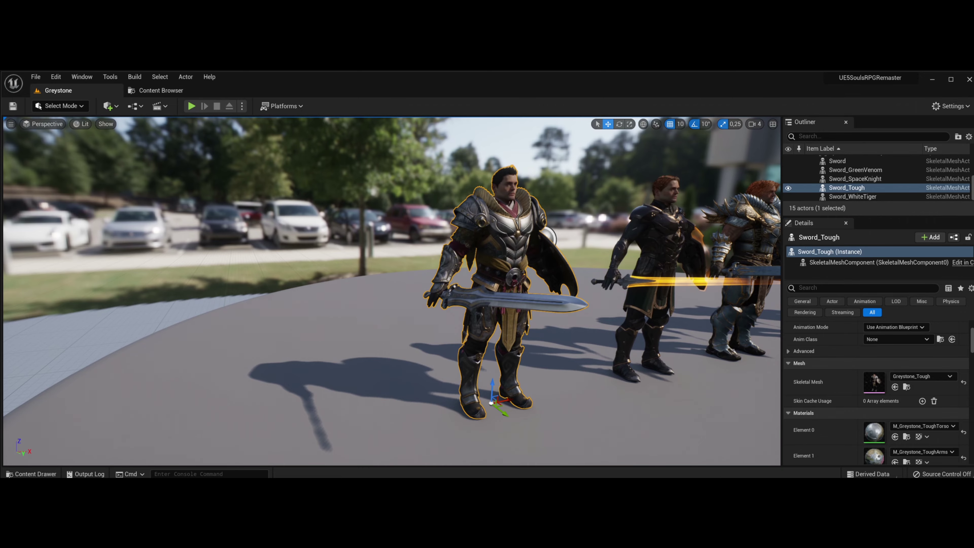
Return to the Greystone level, focus on the Sword_Tough character and examine its sword and shield from several sides.
{"action": "right_click_drag", "start_coordinate": [391, 291], "coordinate": [306, 291]}
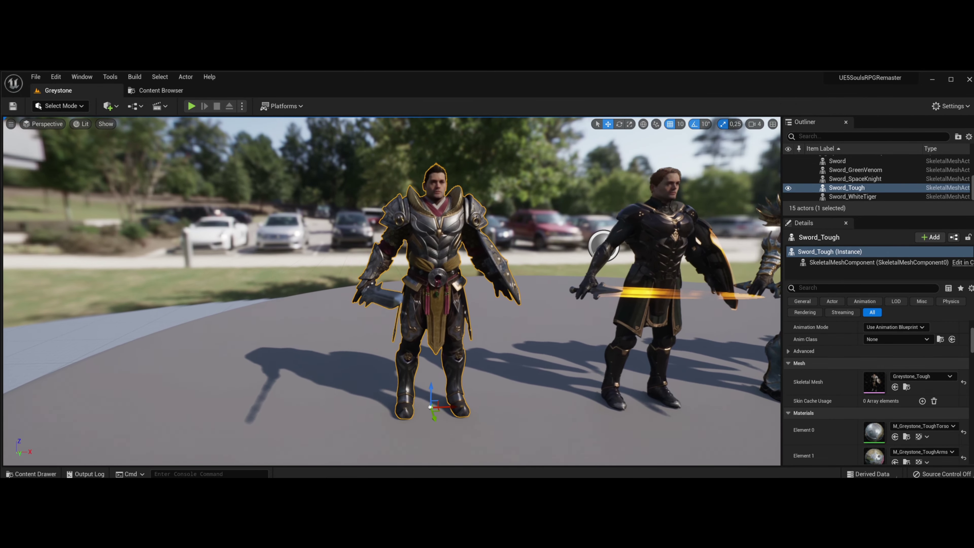
{"action": "scroll", "coordinate": [480, 296], "scroll_direction": "down", "scroll_amount": 3}
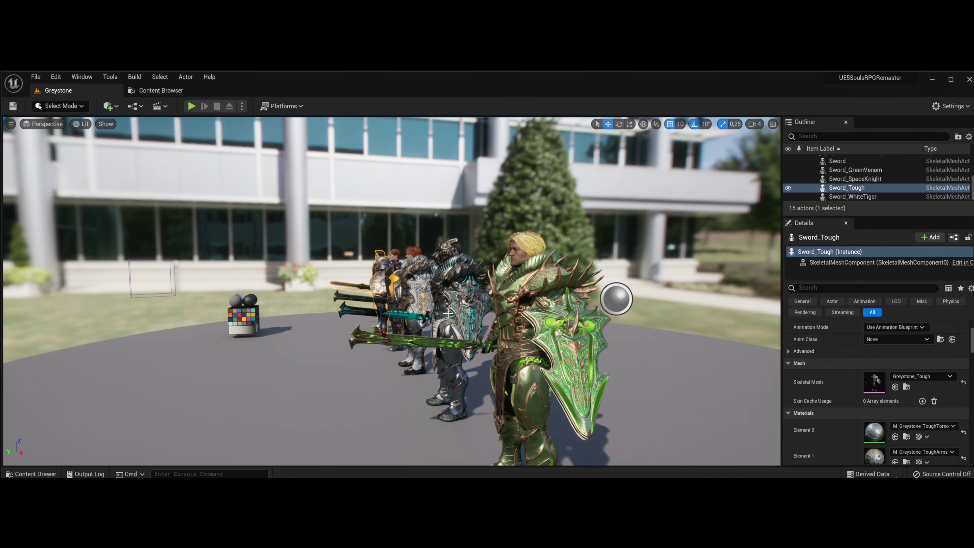
{"action": "key", "text": "f"}
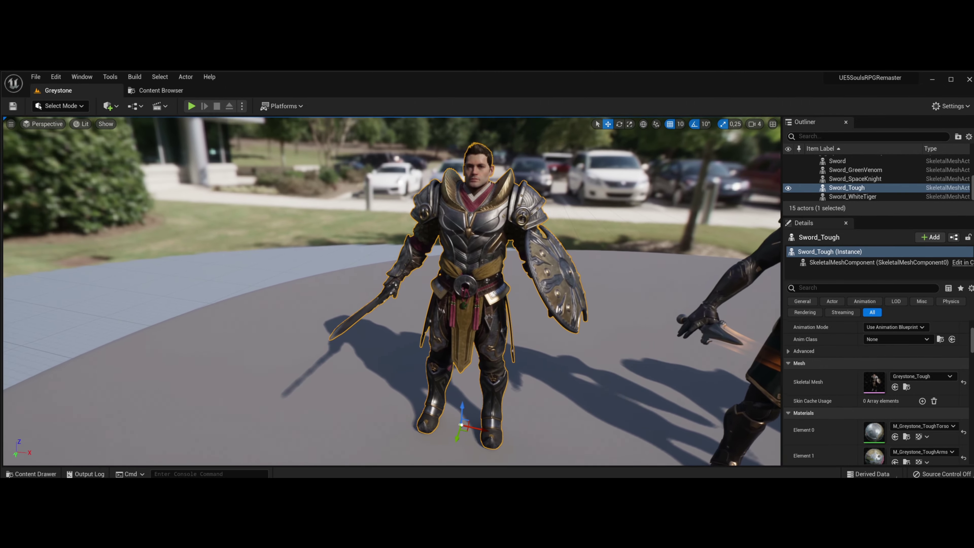
{"action": "left_click_drag", "start_coordinate": [392, 291], "coordinate": [441, 290], "text": "alt"}
{"action": "left_click_drag", "start_coordinate": [423, 237], "coordinate": [395, 315], "text": "alt"}
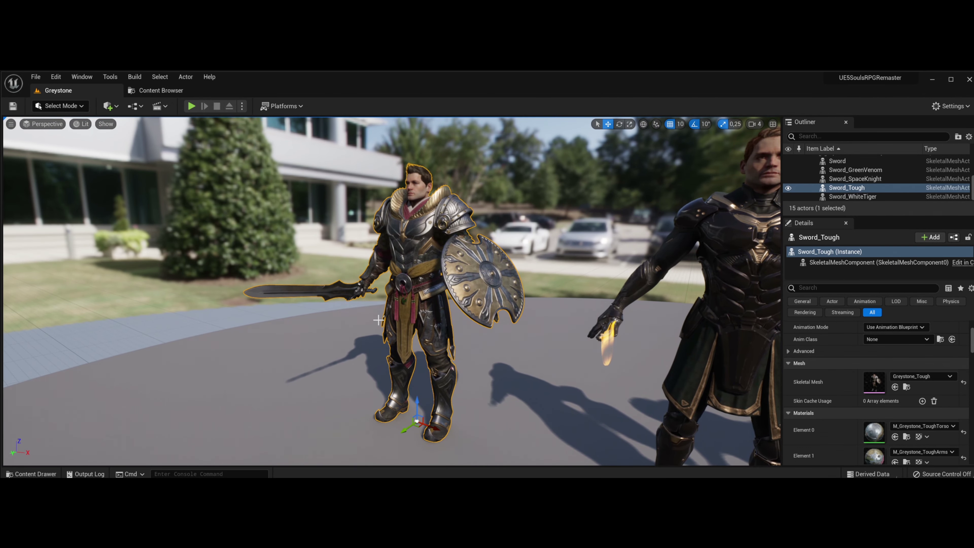
{"action": "left_click_drag", "start_coordinate": [378, 320], "coordinate": [437, 320], "text": "alt"}
Examine the full row of Greystone character skins and their weapons from different angles.
{"action": "mouse_move", "coordinate": [391, 291]}
{"action": "right_mouse_down"}
{"action": "mouse_move", "coordinate": [325, 280]}
{"action": "mouse_move", "coordinate": [383, 281]}
{"action": "right_mouse_up"}
{"action": "key", "text": "a"}
{"action": "right_click_drag", "start_coordinate": [311, 280], "coordinate": [372, 301]}
{"action": "key", "text": "a"}
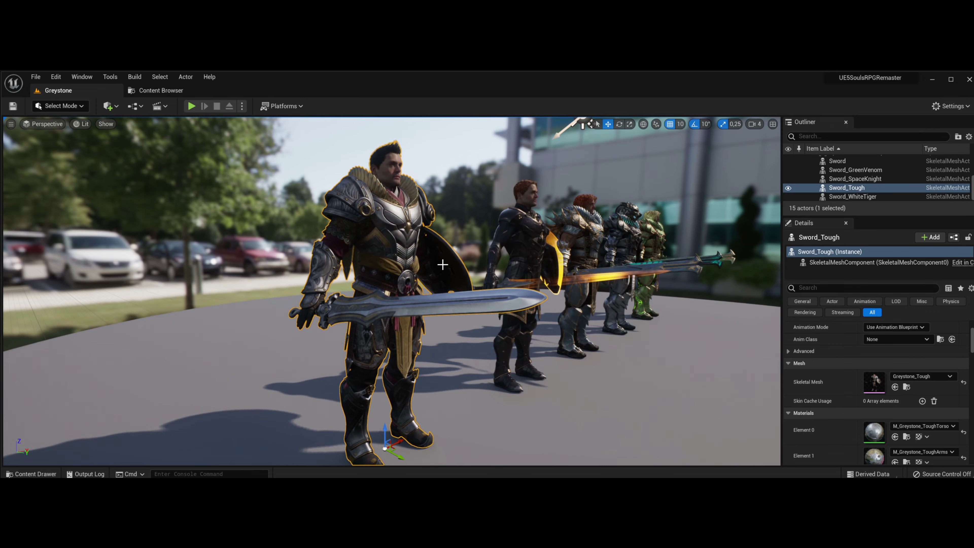
{"action": "key", "text": "d"}
{"action": "right_click_drag", "start_coordinate": [442, 264], "coordinate": [190, 225]}
{"action": "key", "text": "a"}
{"action": "right_click_drag", "start_coordinate": [517, 215], "coordinate": [669, 276]}
{"action": "key", "text": "a"}
{"action": "key", "text": "w"}
{"action": "right_click_drag", "start_coordinate": [461, 364], "coordinate": [517, 364]}
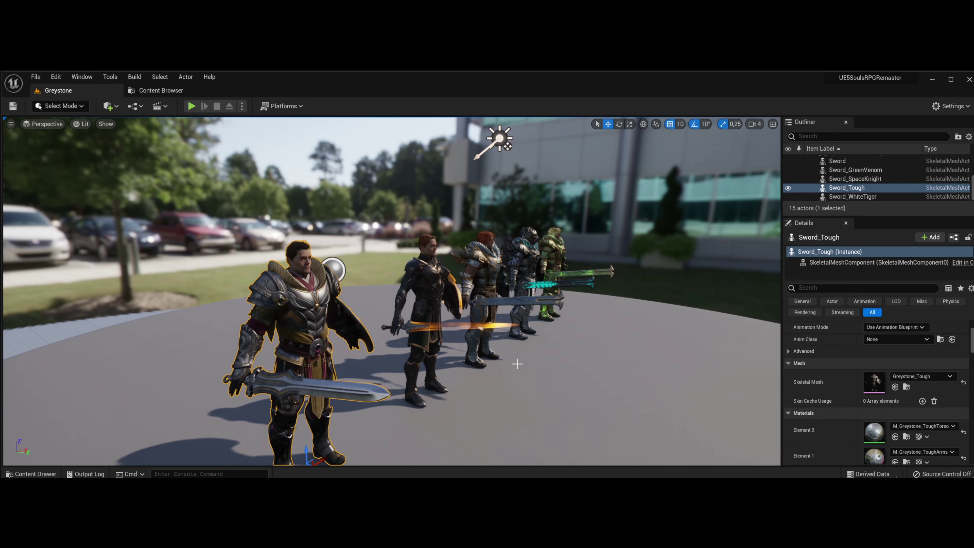
{"action": "mouse_move", "coordinate": [391, 291]}
{"action": "right_mouse_down"}
{"action": "mouse_move", "coordinate": [483, 297]}
{"action": "mouse_move", "coordinate": [246, 298]}
{"action": "mouse_move", "coordinate": [216, 289]}
{"action": "mouse_move", "coordinate": [407, 286]}
{"action": "mouse_move", "coordinate": [364, 276]}
{"action": "mouse_move", "coordinate": [379, 276]}
{"action": "right_mouse_up"}
{"action": "right_click_drag", "start_coordinate": [495, 376], "coordinate": [491, 376]}
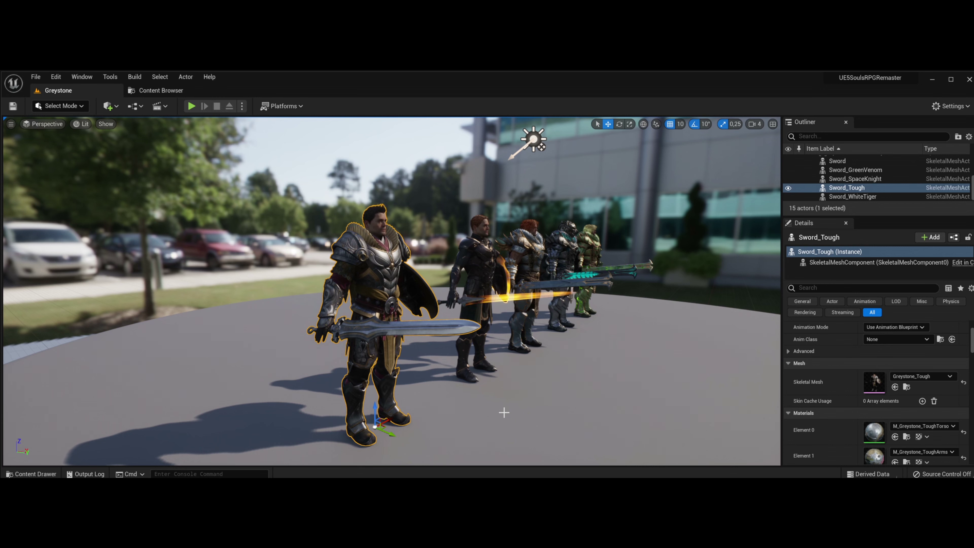
Reopen TestLevel from the recent levels.
{"action": "left_click", "coordinate": [37, 78]}
{"action": "mouse_move", "coordinate": [123, 143]}
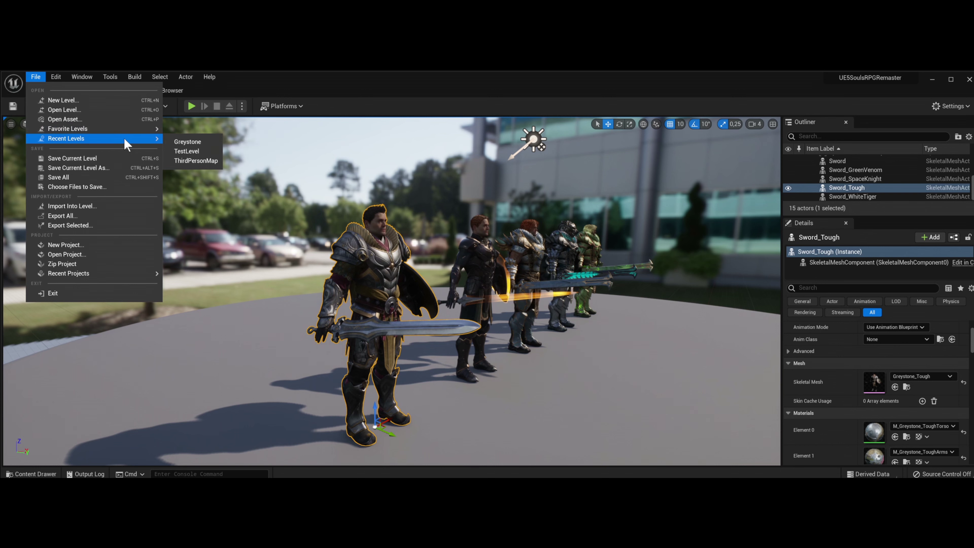
{"action": "left_click", "coordinate": [201, 151]}
{"action": "left_click", "coordinate": [35, 76]}
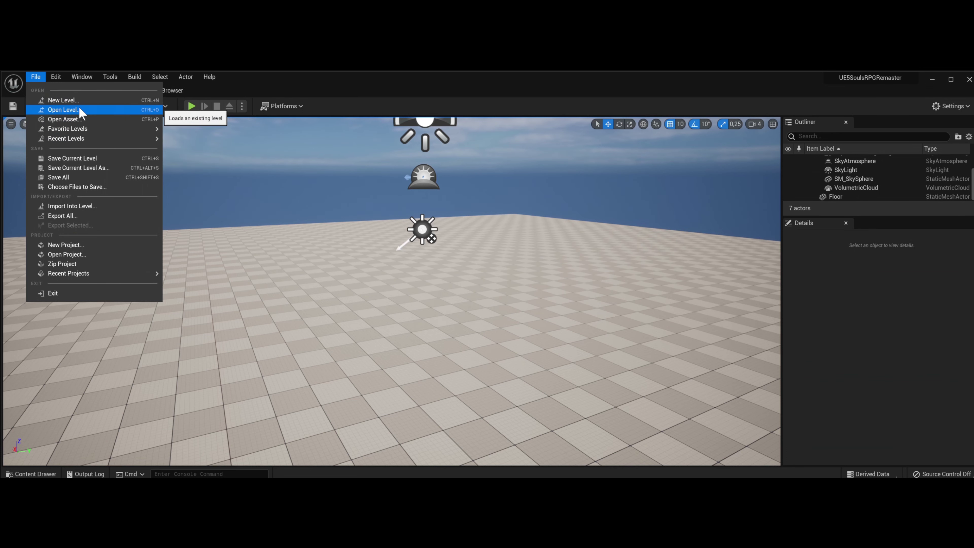
{"action": "left_click", "coordinate": [429, 320]}
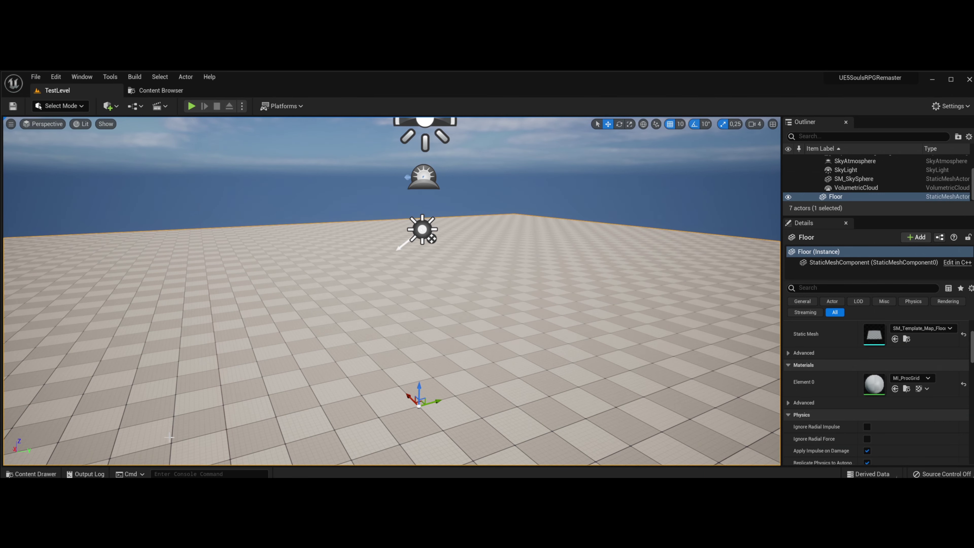
Create a new folder directly in the project's Content folder, starting its name with "M".
{"action": "left_click", "coordinate": [174, 92]}
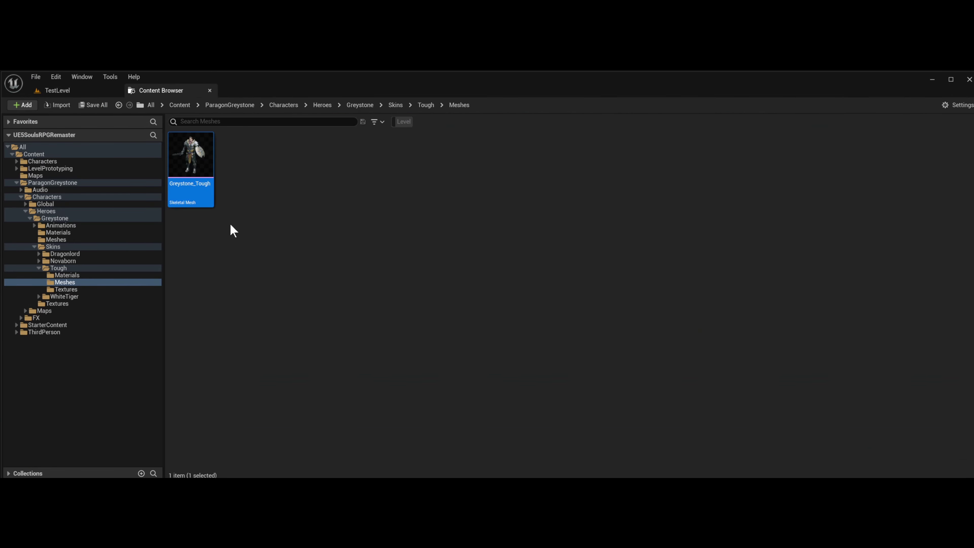
{"action": "left_click", "coordinate": [34, 154]}
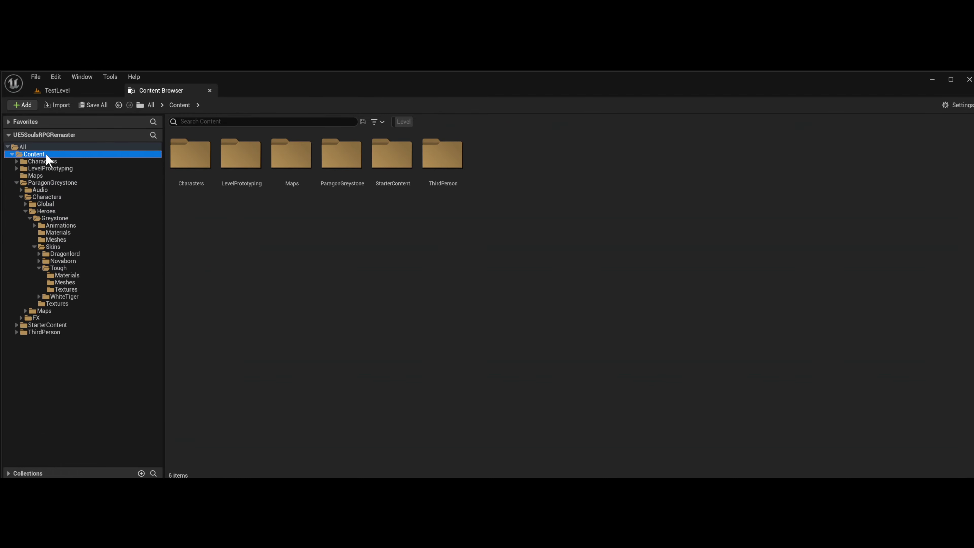
{"action": "left_click", "coordinate": [353, 268]}
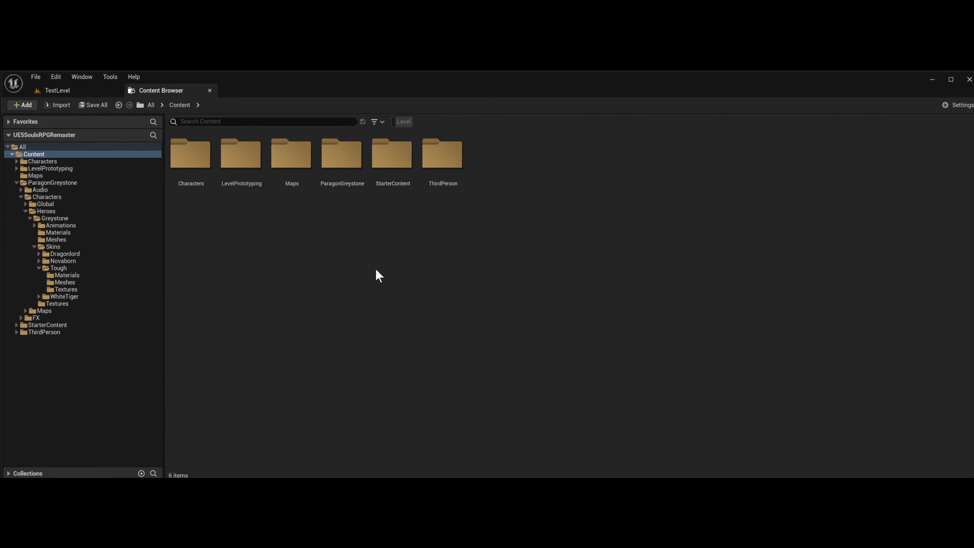
{"action": "right_click", "coordinate": [390, 268]}
{"action": "left_click", "coordinate": [418, 278]}
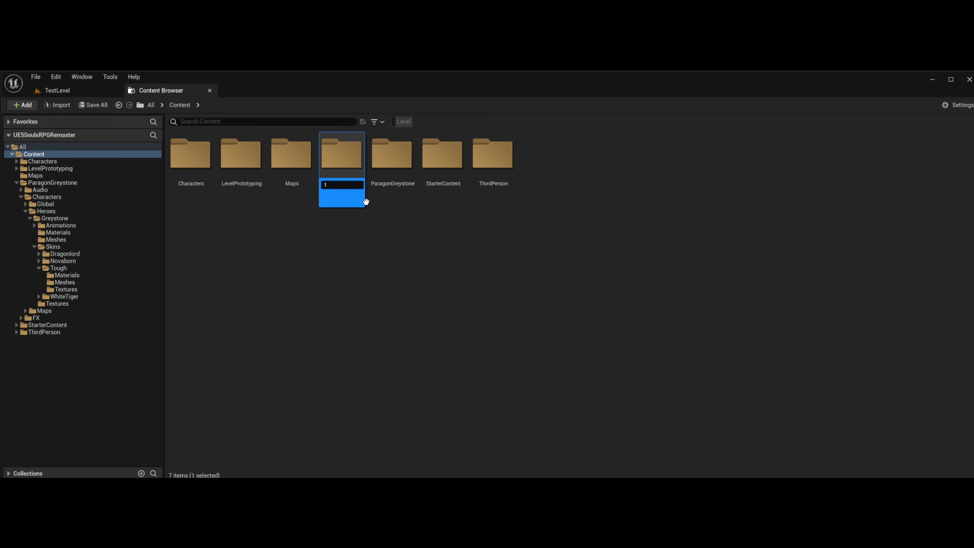
{"action": "type", "text": "M"}
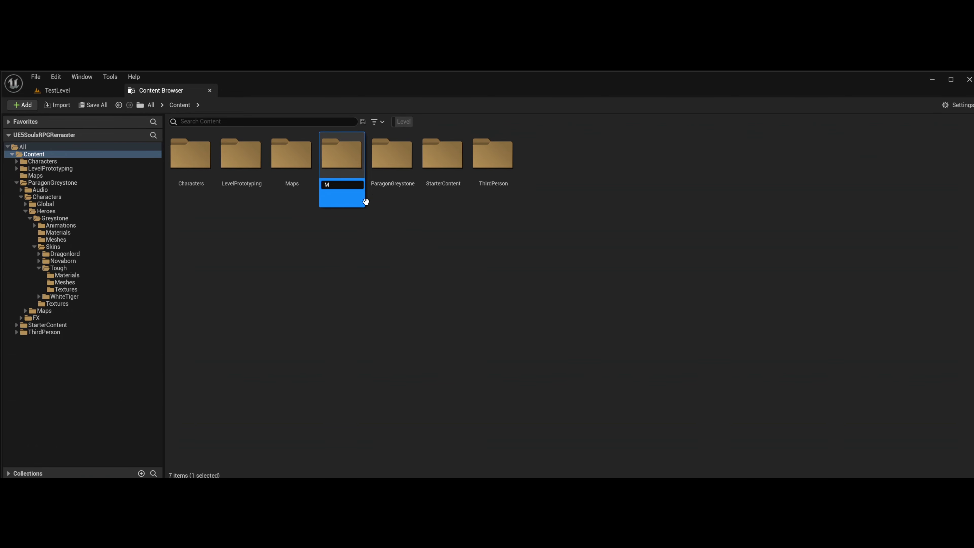